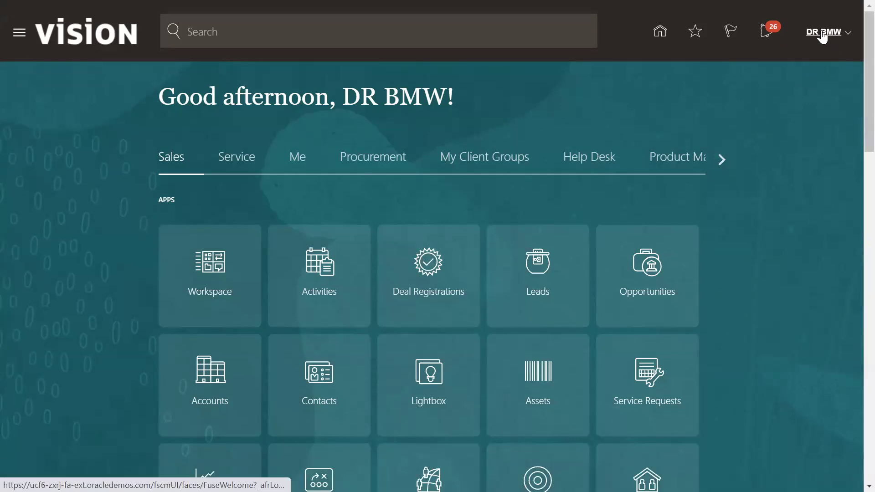
Go to Setup and Maintenance from the user menu and open the Implementation Projects list
left_click(822, 33)
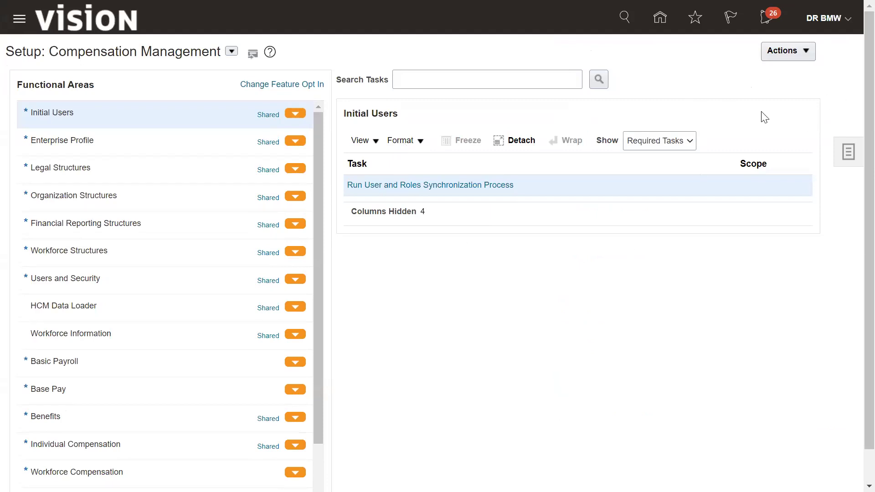
left_click(848, 155)
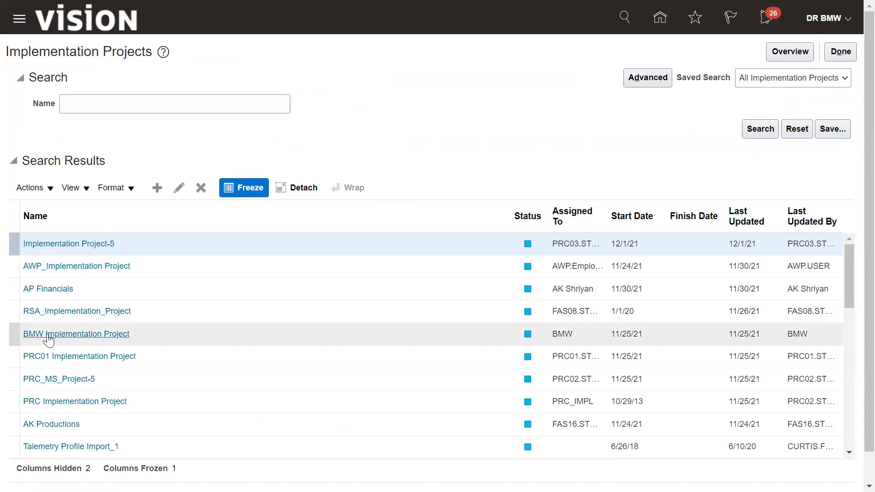
Open BMW Implementation Project, search its tasks for 'manage bank' and select Manage Banks
left_click(76, 334)
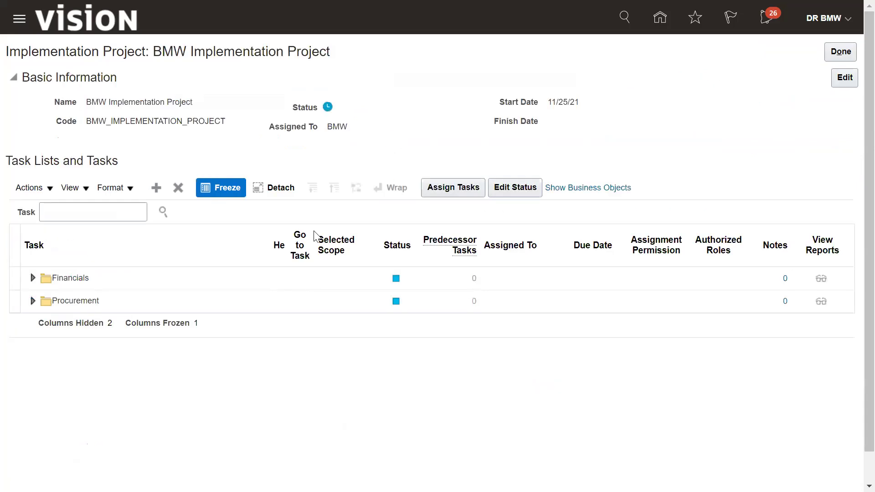
left_click(106, 218)
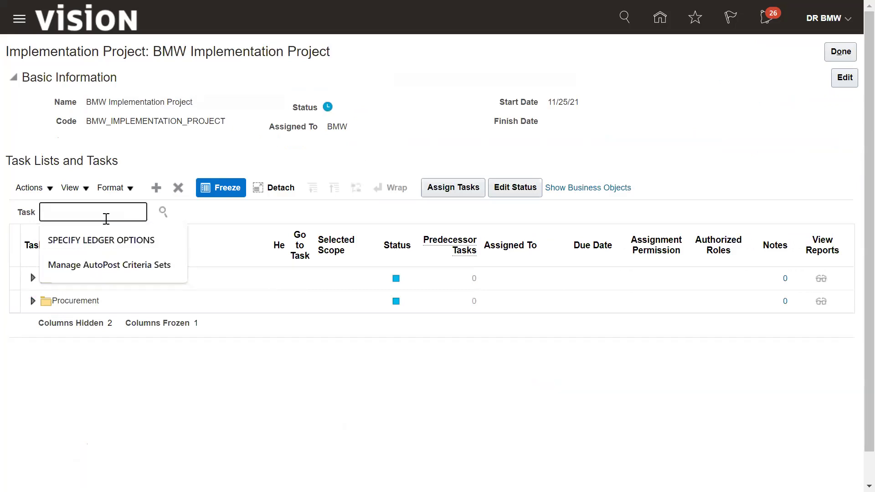
type("manage ban")
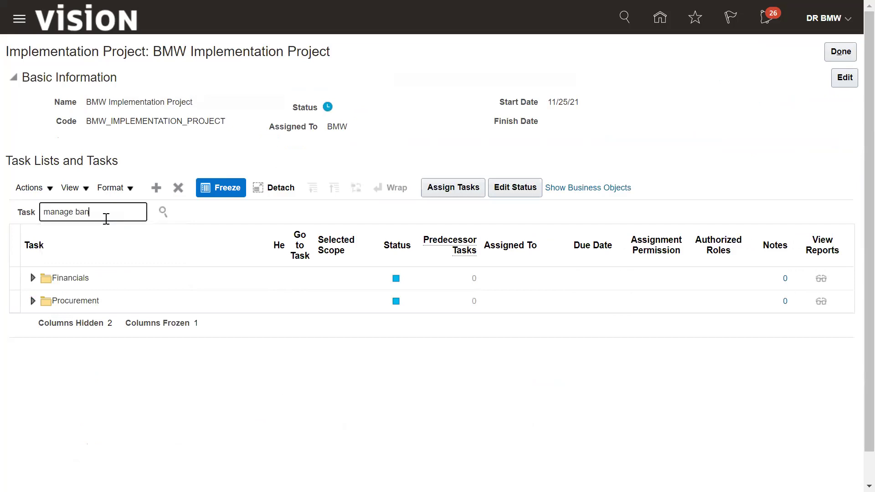
type("k")
left_click(164, 212)
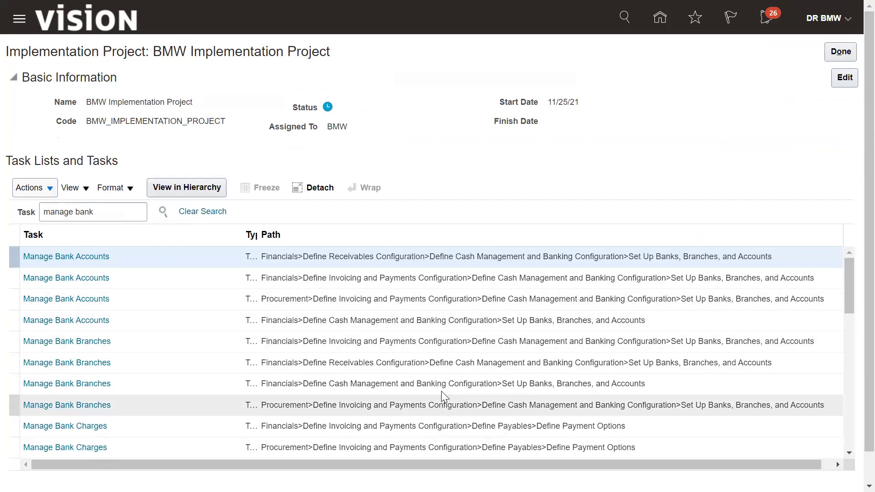
left_click_drag(846, 287, 853, 418)
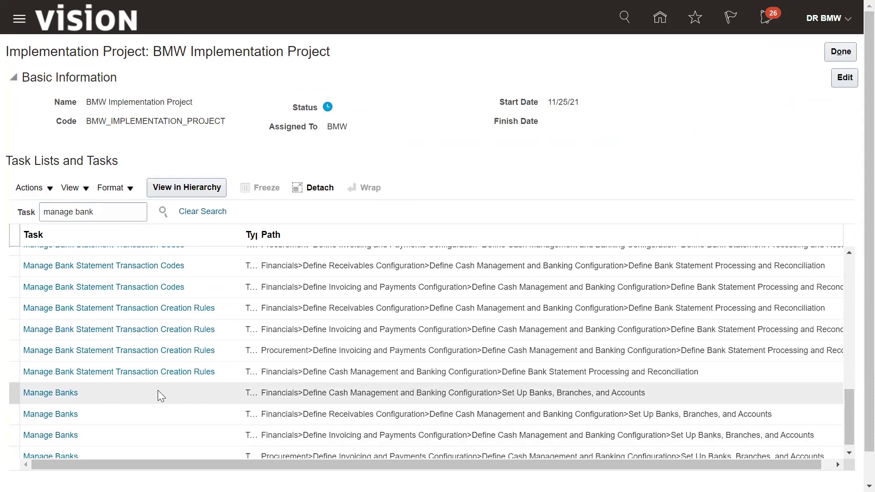
left_click(50, 393)
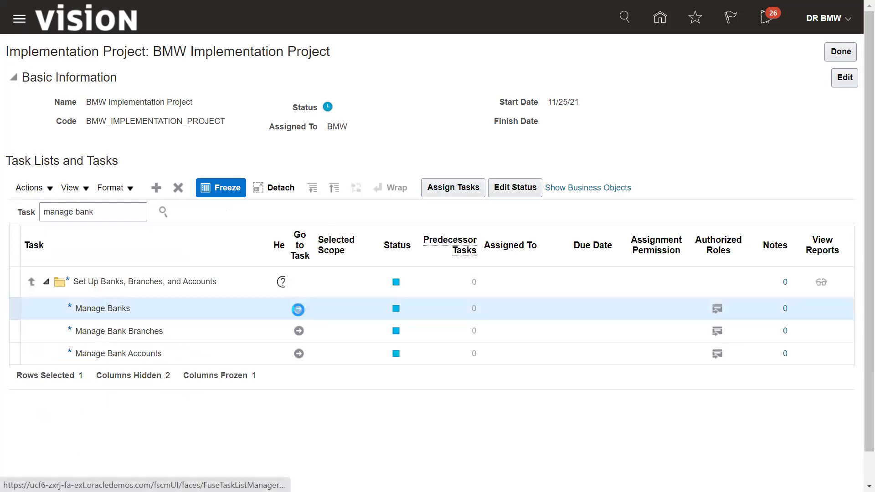
Launch Manage Banks, create a new bank and search countries by the name 'unite'
left_click(299, 309)
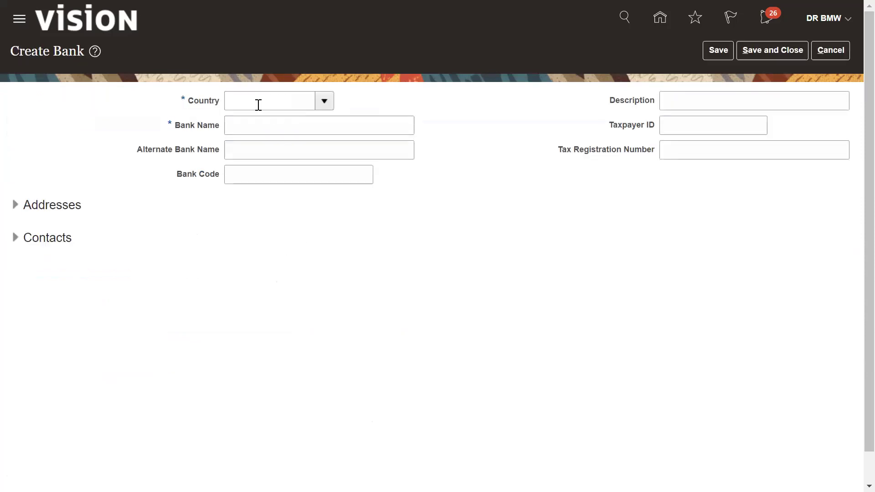
left_click(258, 104)
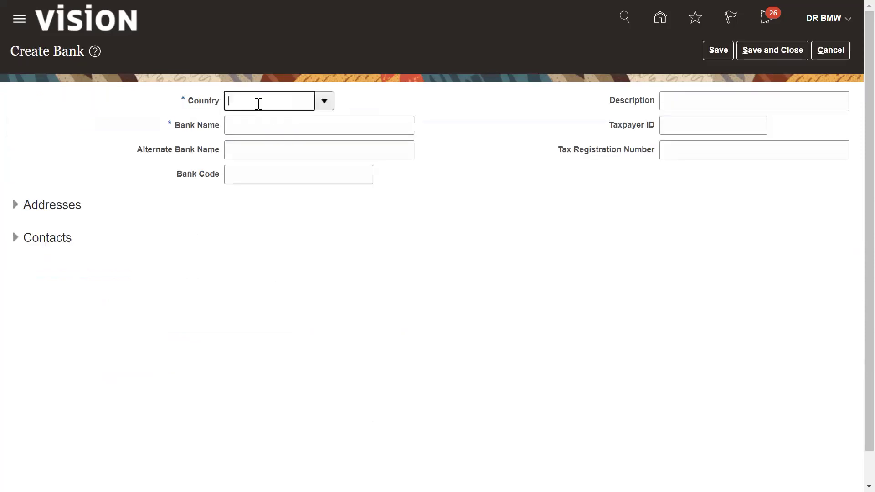
left_click(324, 101)
left_click(241, 339)
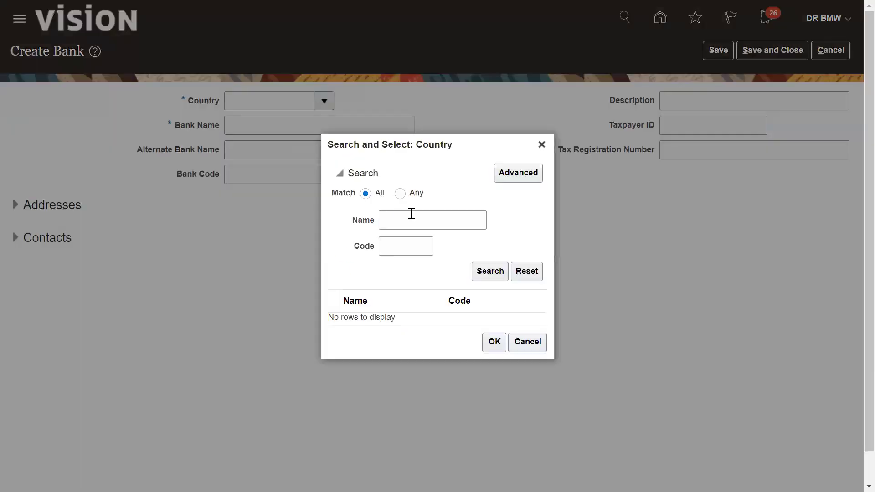
left_click(412, 218)
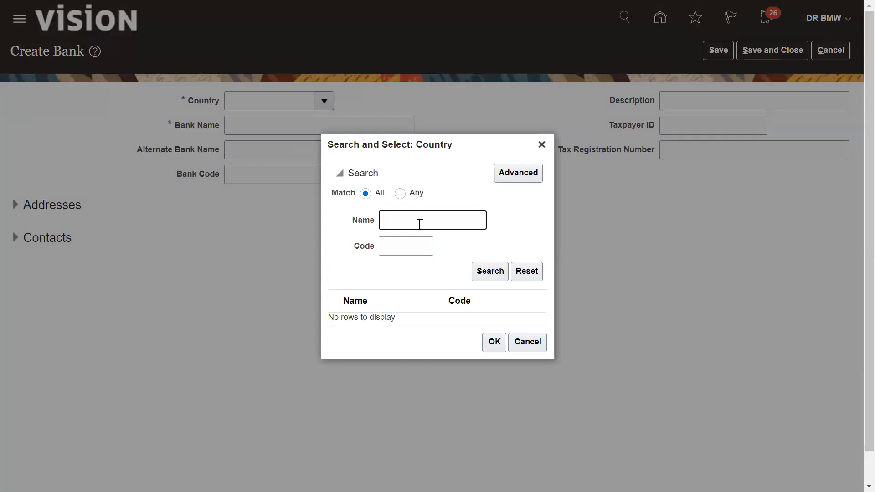
type("united")
left_click(483, 272)
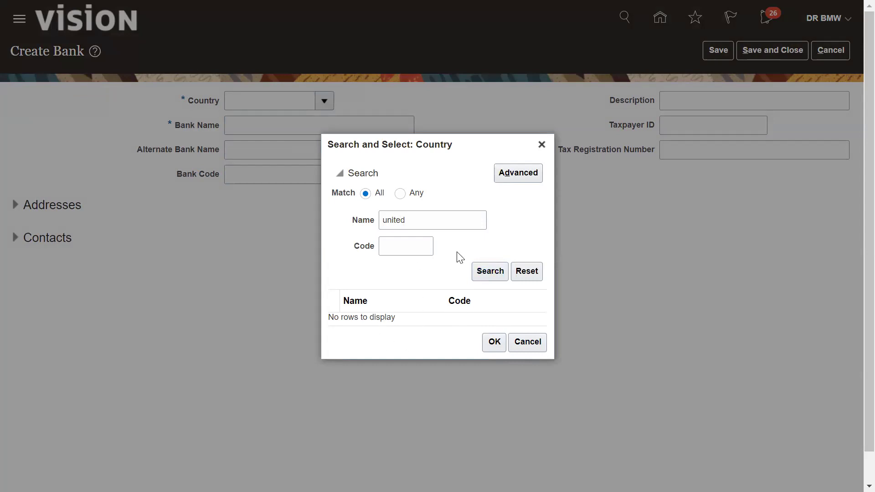
left_click(483, 274)
Search countries by code US and set the bank's country to United States
double_click(403, 227)
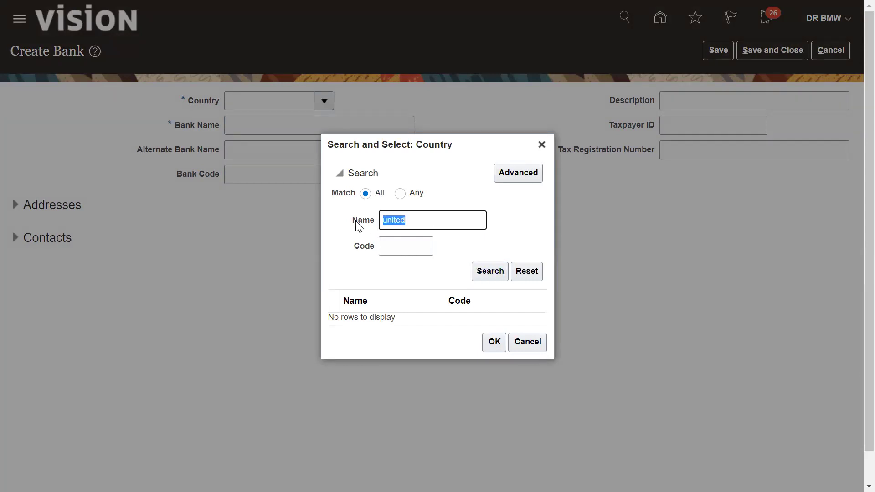
key("BackSpace")
left_click(408, 254)
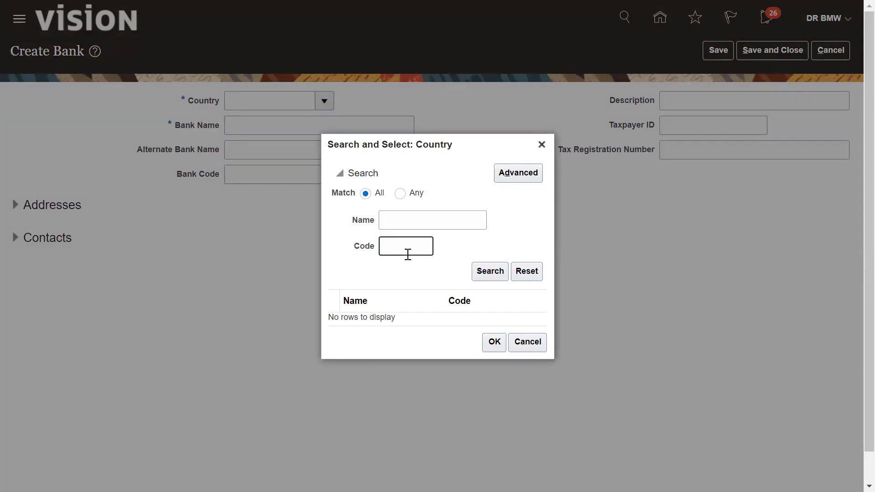
type("US")
left_click(484, 270)
left_click(382, 318)
left_click(496, 353)
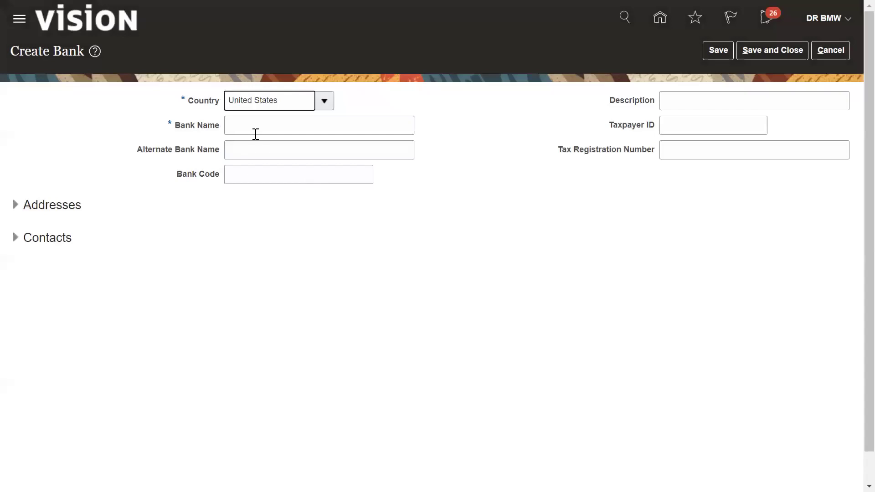
Enter 'RBS Bank' as the bank name and add a new address under Addresses
left_click(255, 133)
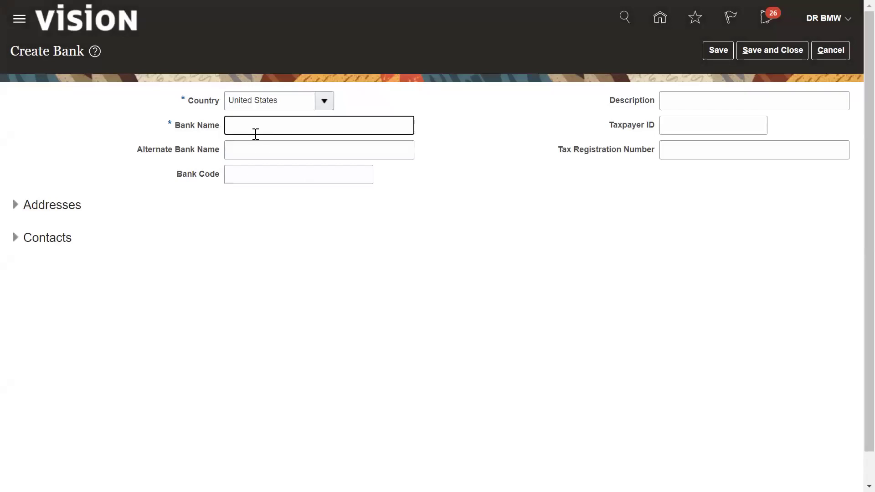
type("R")
type("BS Bank")
key("Tab")
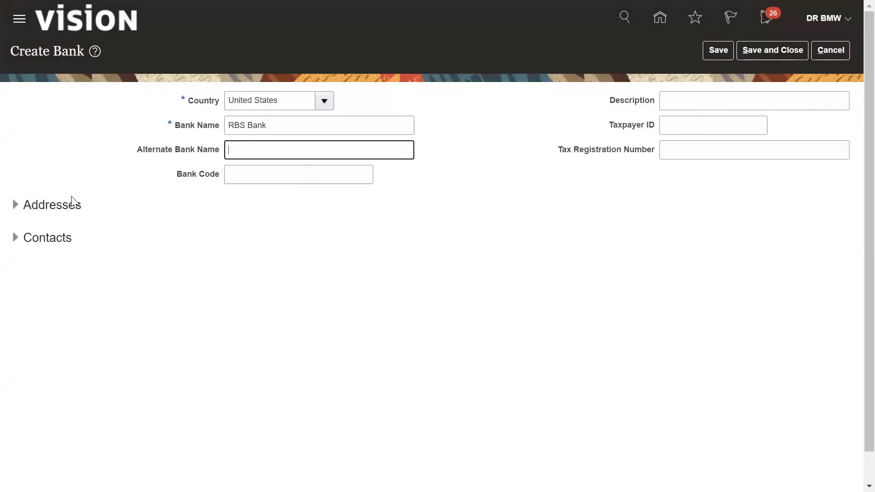
left_click(16, 206)
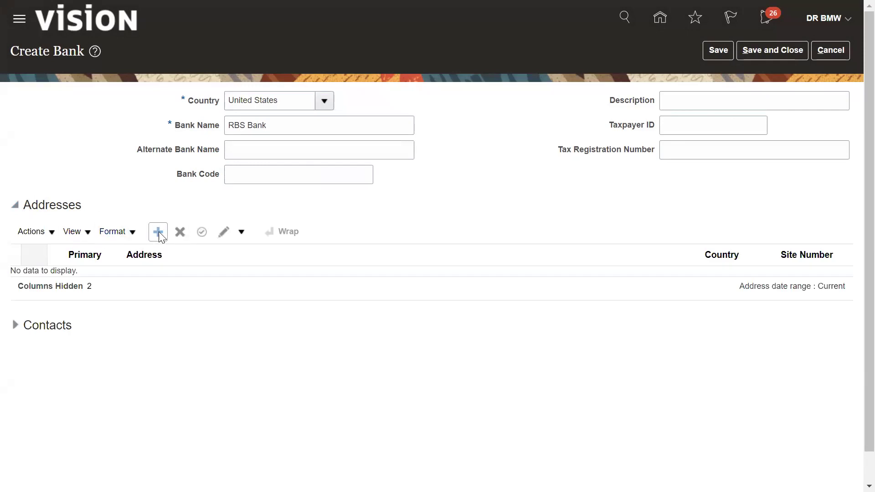
left_click(158, 231)
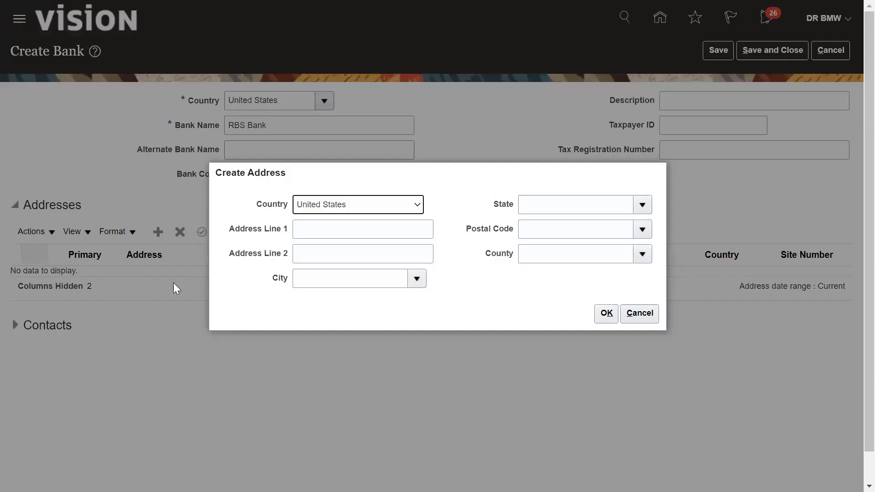
Enter address line 'RBS add1' with postal code 10001 (Manhattan, New York, NY) and confirm it
left_click(345, 224)
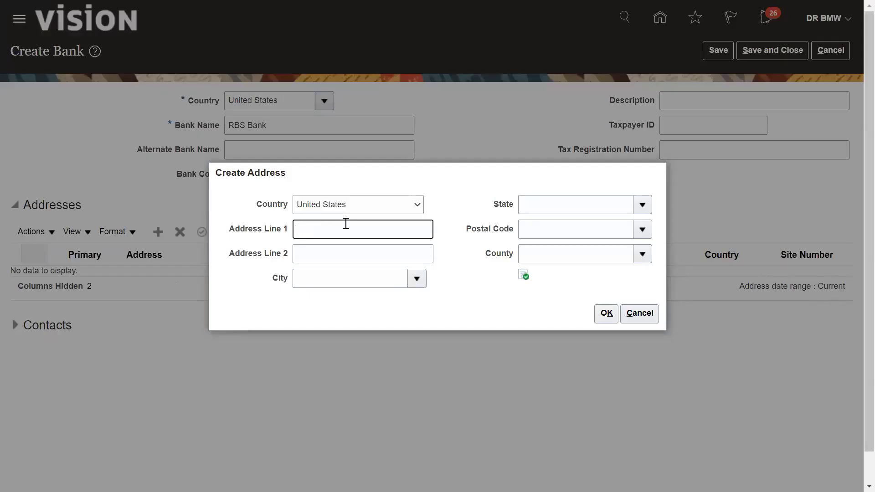
type("RBS add1")
left_click(417, 281)
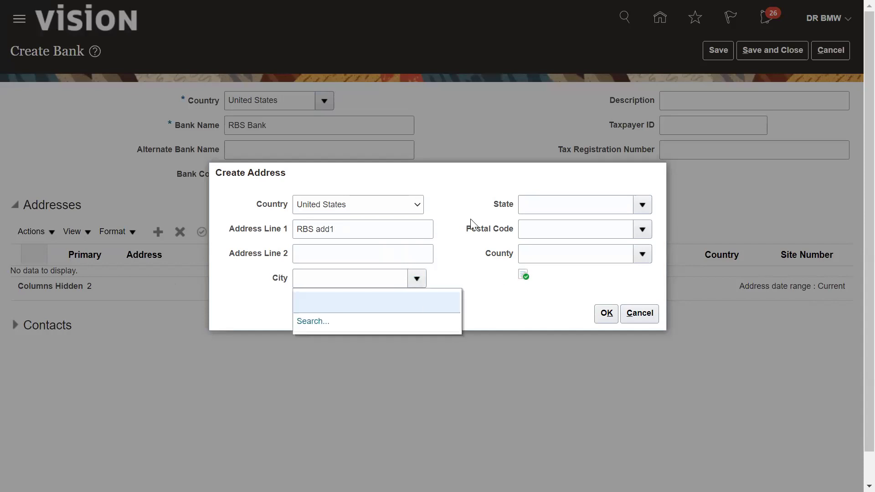
left_click(563, 211)
left_click(546, 233)
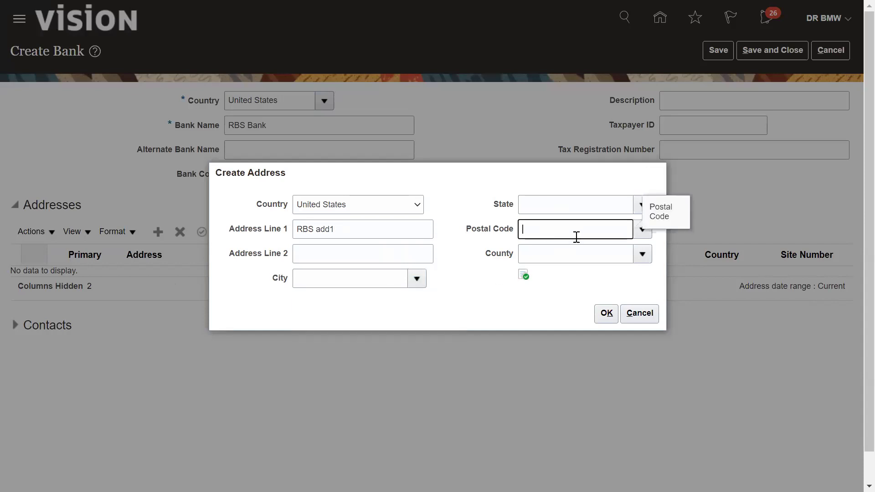
type("10001")
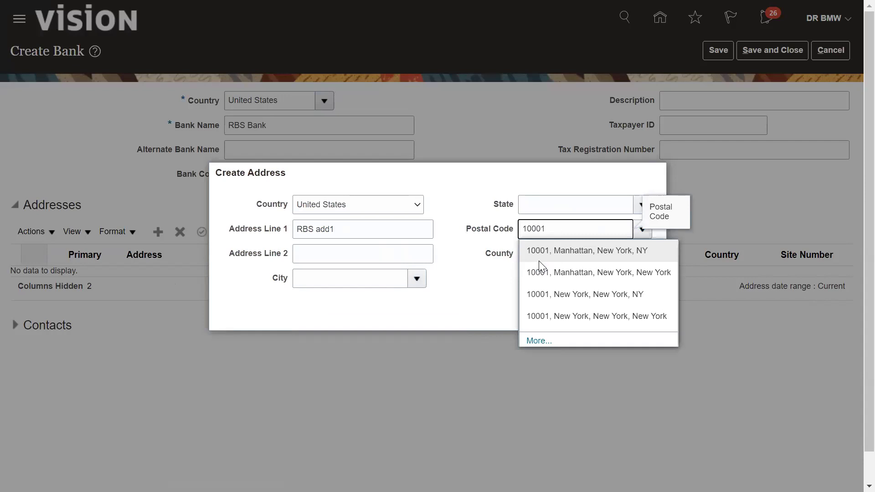
left_click(537, 254)
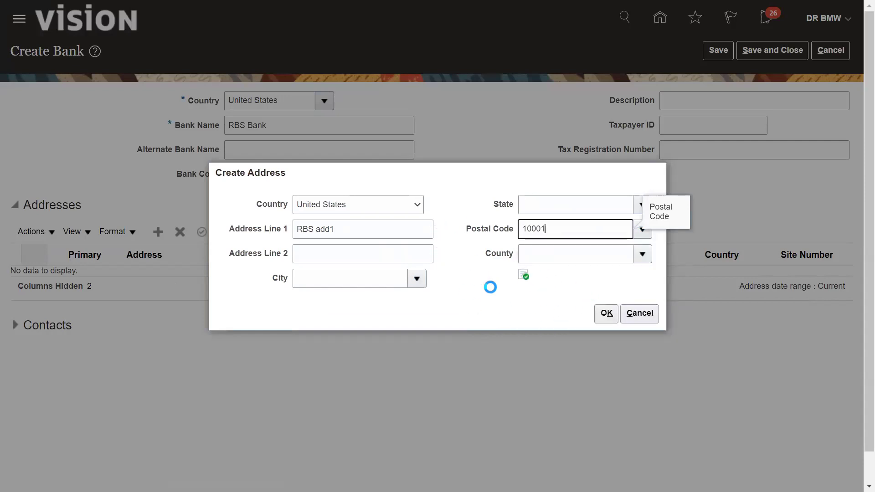
left_click(607, 314)
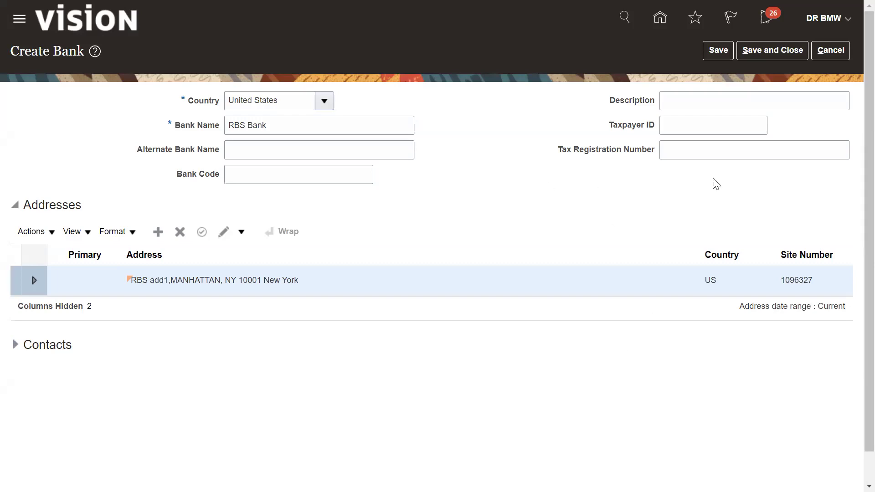
Save RBS Bank, close its form and dismiss the save confirmations
left_click(719, 51)
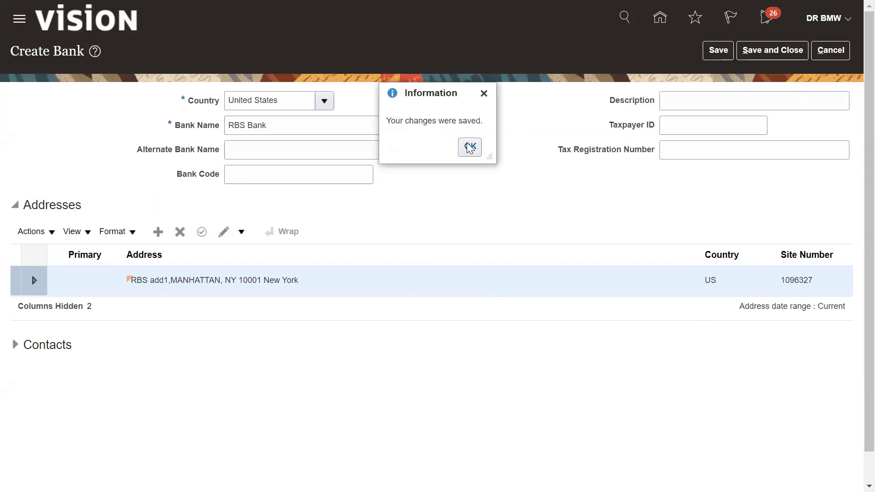
left_click(469, 146)
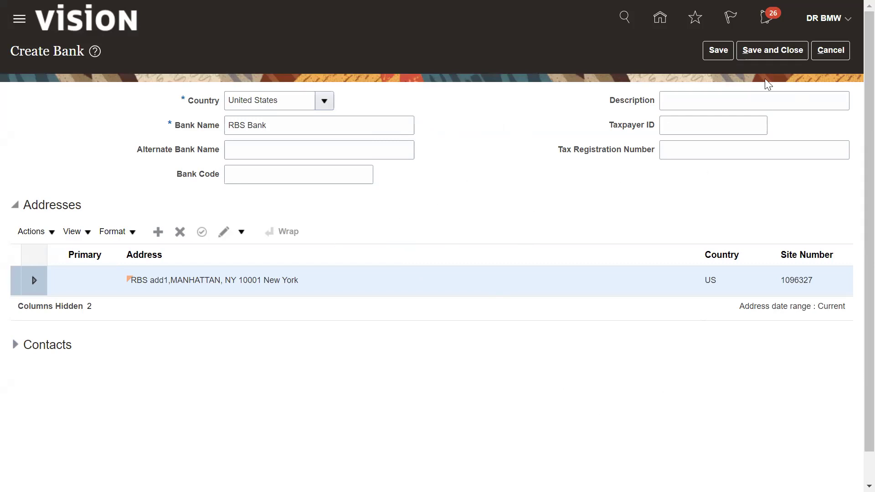
left_click(718, 53)
left_click(754, 58)
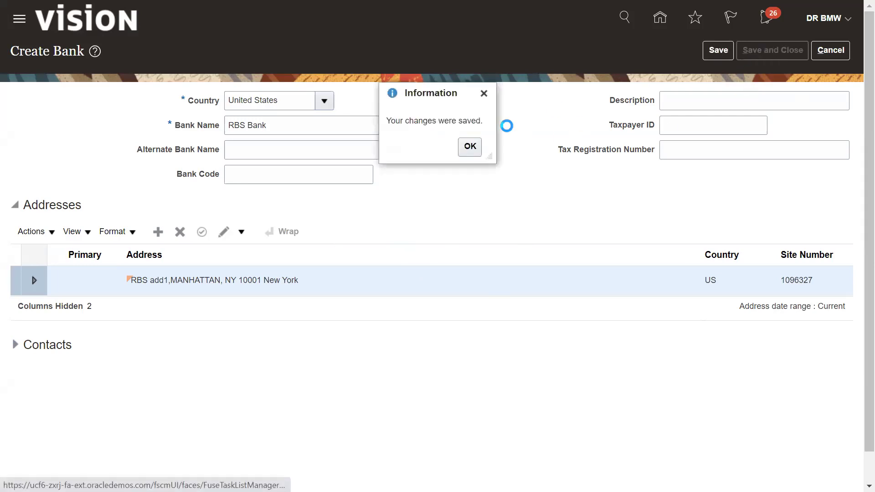
left_click(472, 148)
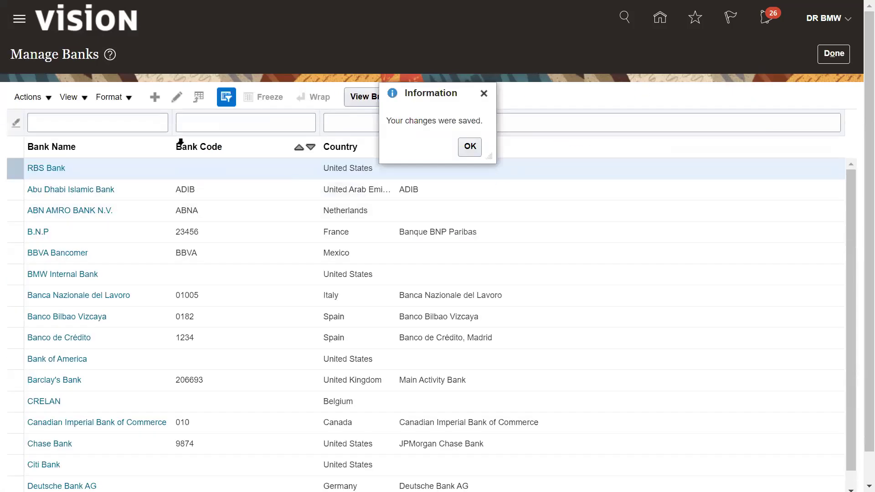
left_click(464, 147)
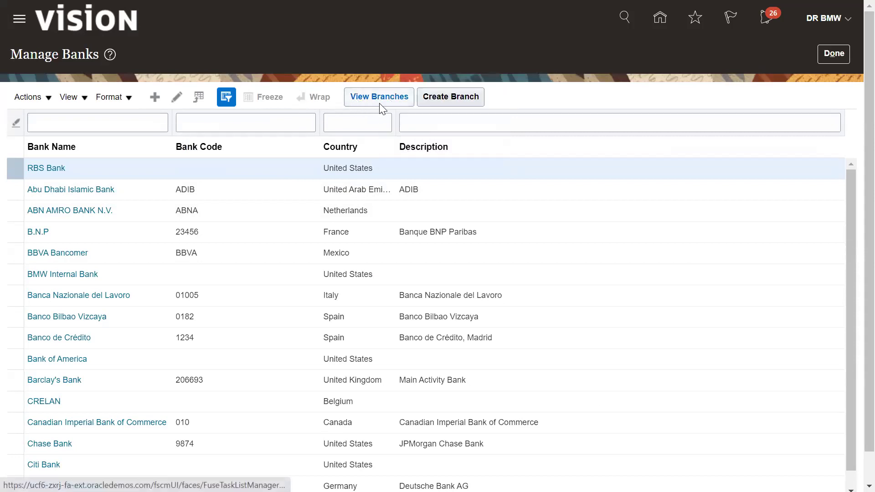
Create an RBS Bank branch named RBS Branch NY with routing number 124085066
left_click(445, 100)
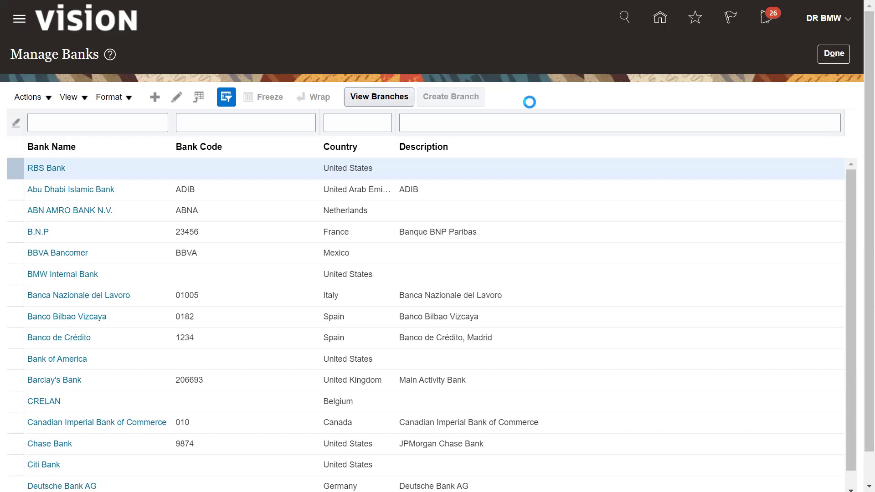
left_click(273, 143)
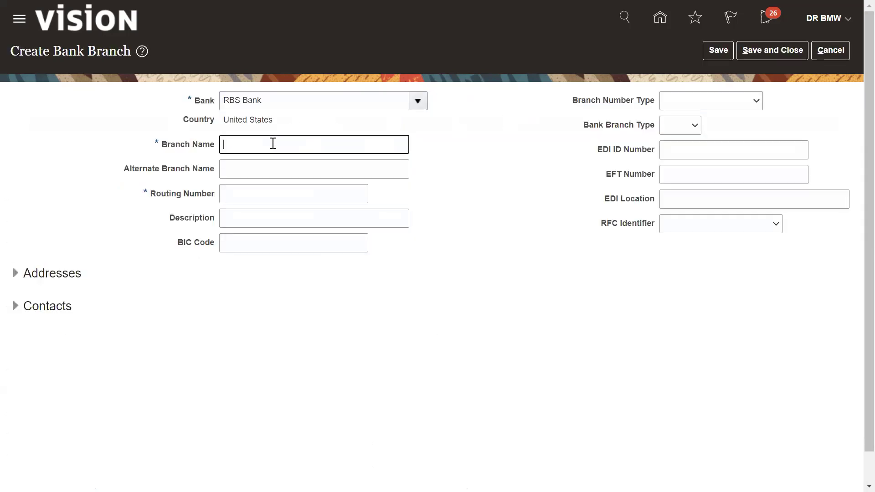
type("RBS ")
type("Branch")
type(" MY")
type(" NY")
left_click(276, 193)
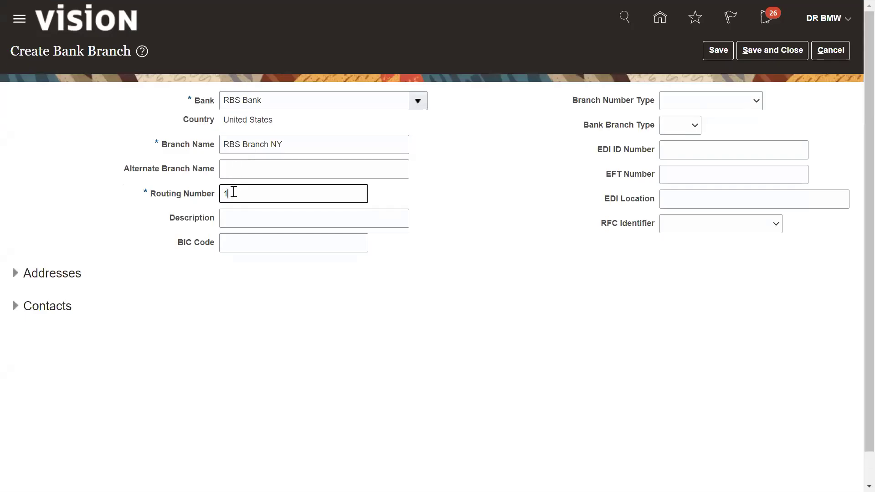
type("23")
type("08")
type("5")
type("066")
left_click(378, 279)
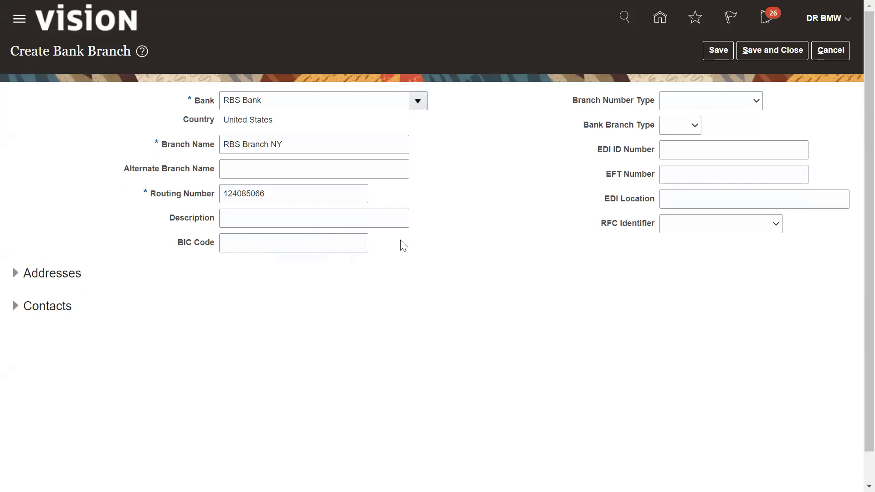
Set the bank branch type to ABA and expand the branch's Addresses section
left_click(747, 106)
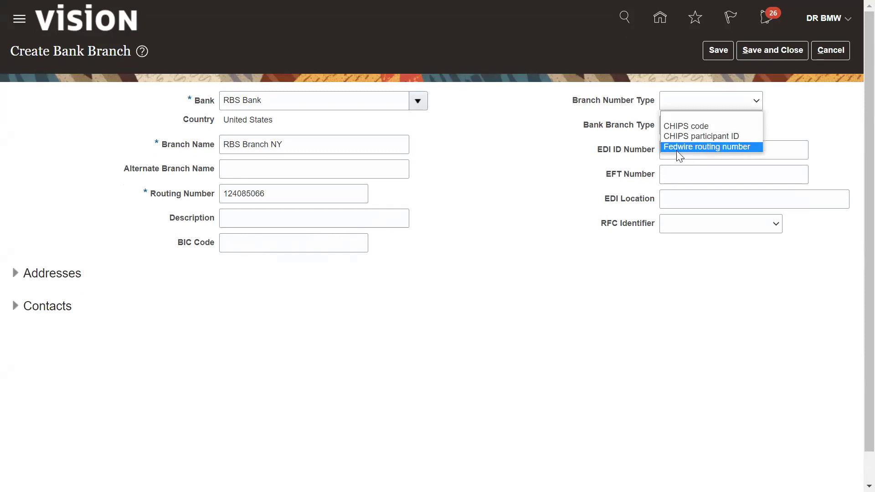
left_click(523, 297)
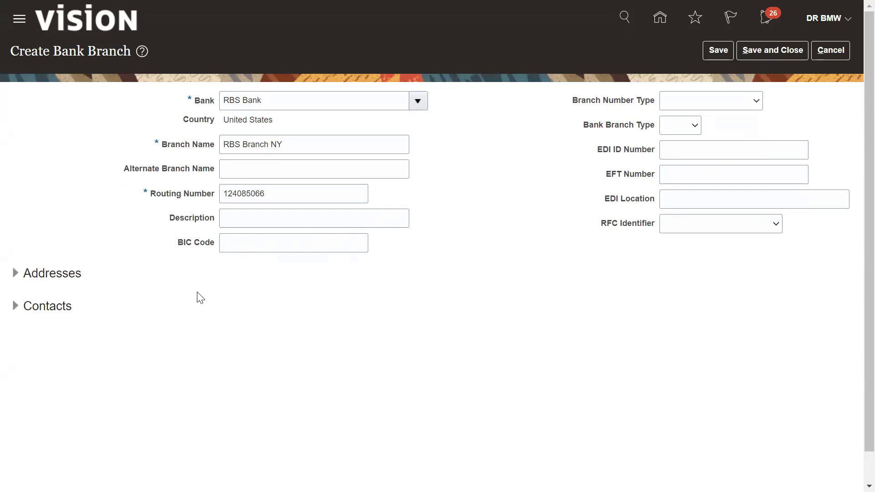
left_click(677, 127)
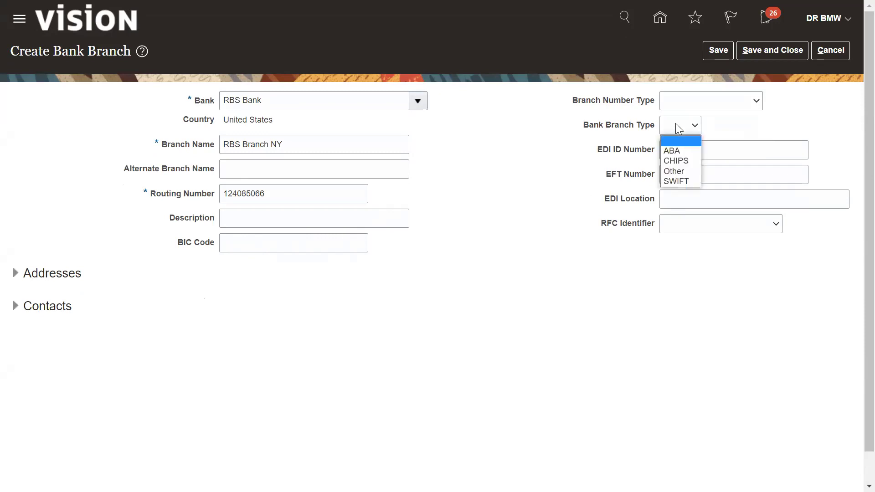
left_click(675, 150)
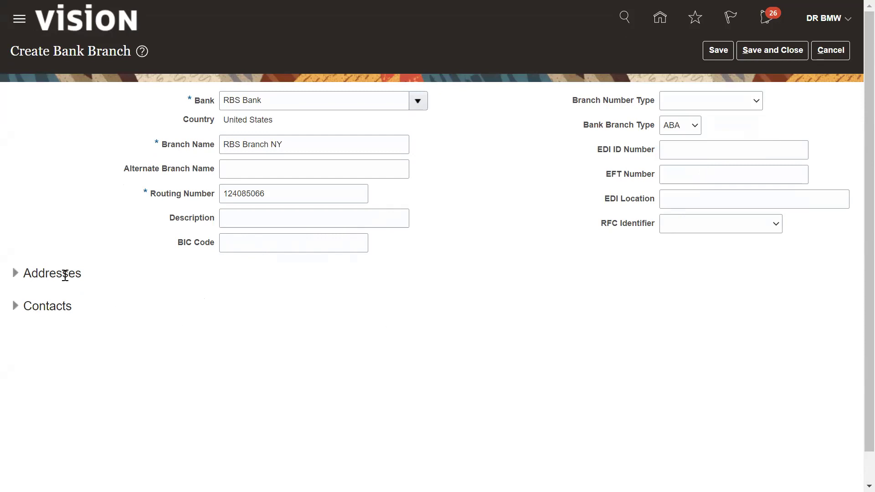
left_click(16, 281)
Add the 10001 New York, NY address to RBS Branch NY, then save and close the branch
left_click(158, 300)
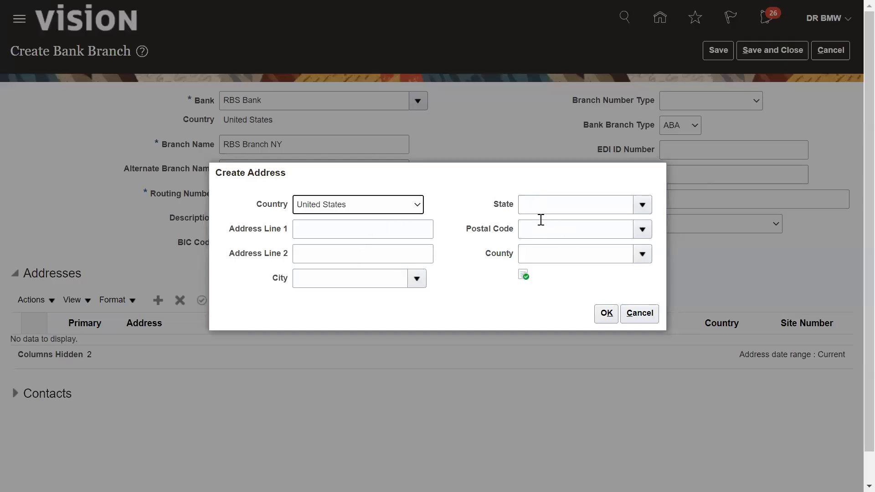
left_click(544, 235)
type("10001")
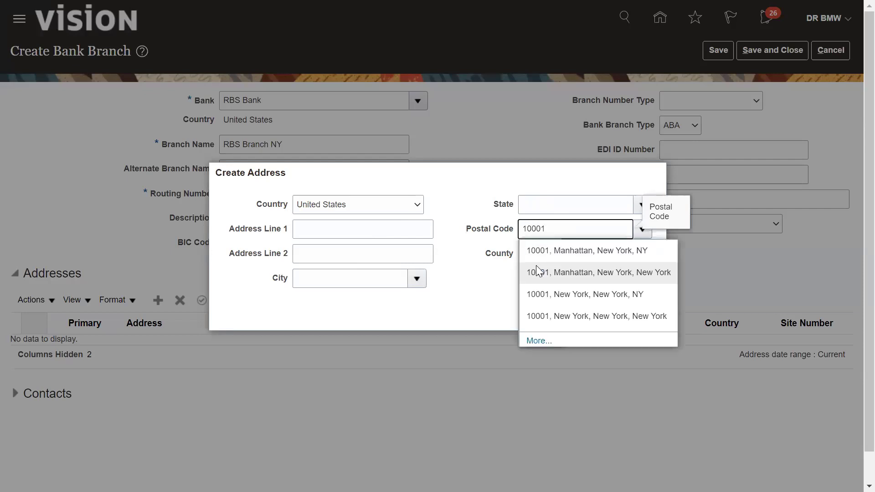
left_click(554, 296)
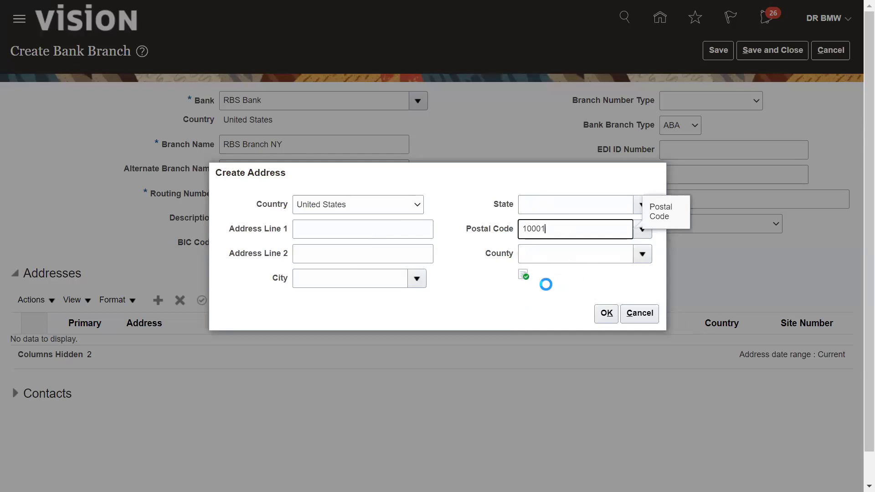
left_click(605, 314)
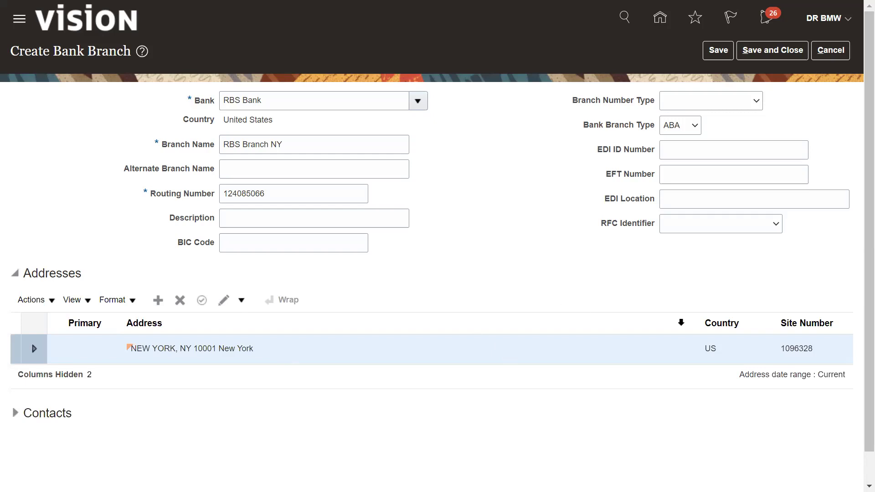
left_click(769, 51)
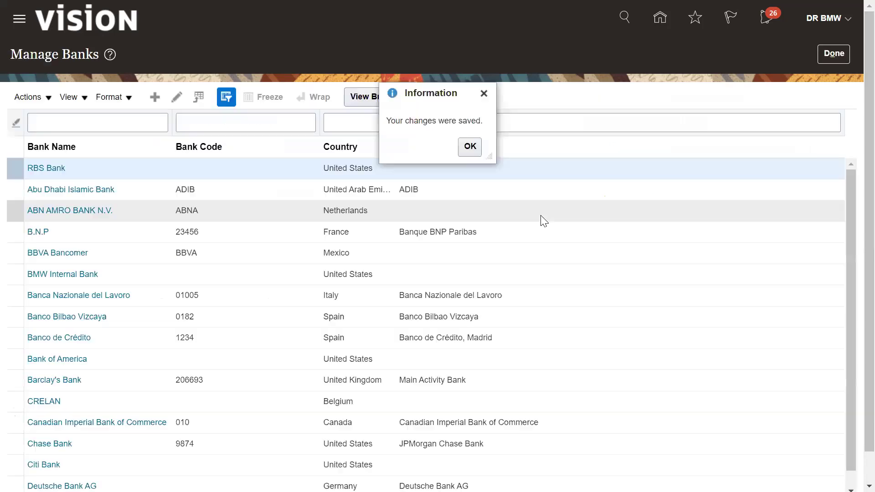
Dismiss the 'Your changes were saved' information message
left_click(469, 146)
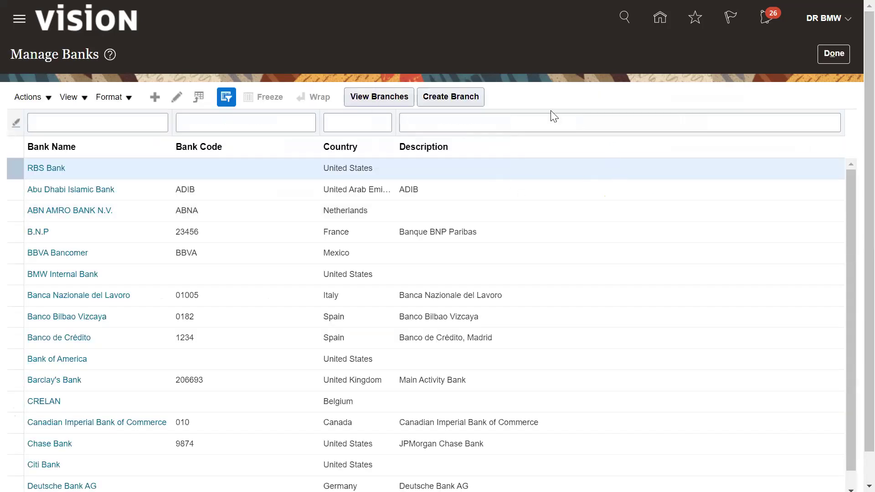
Return to the BMW project, search tasks for 'manage bank account' and go to Manage Bank Accounts
left_click(827, 54)
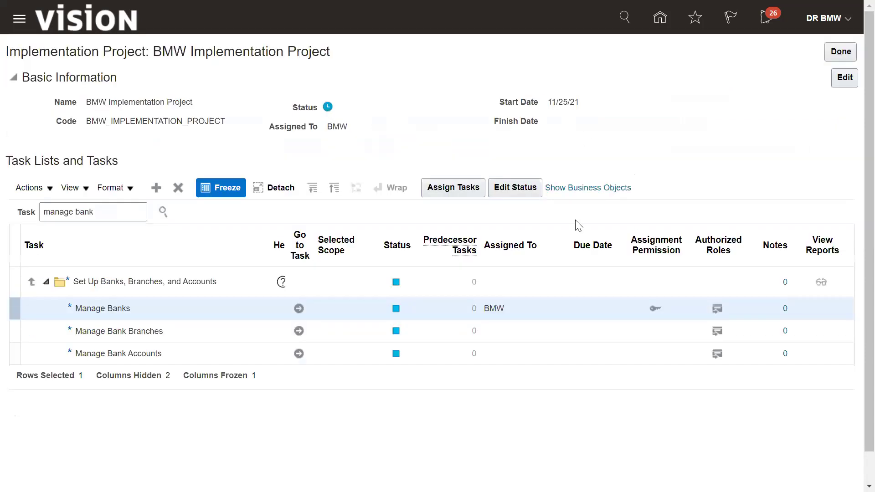
left_click(122, 208)
type("account")
left_click(163, 212)
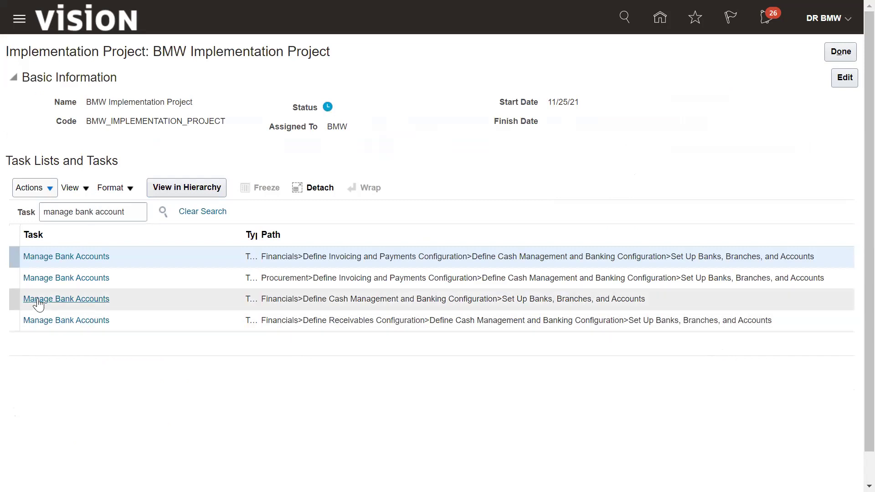
left_click(55, 320)
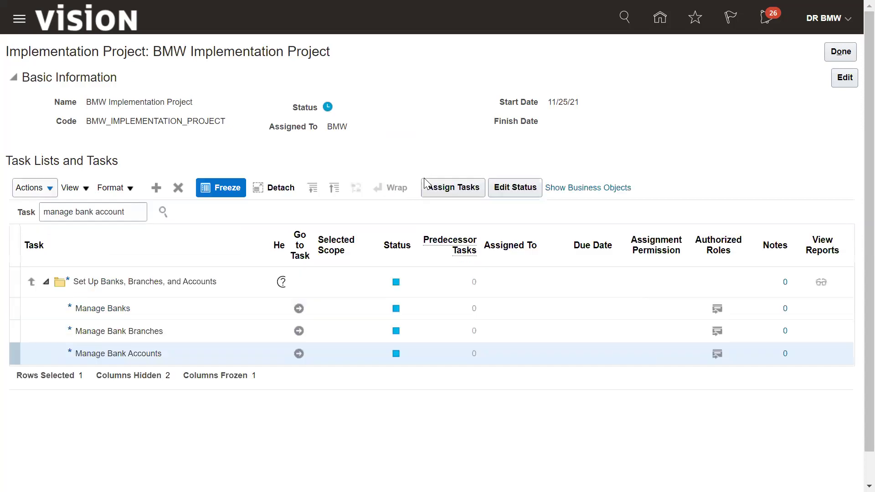
left_click(298, 354)
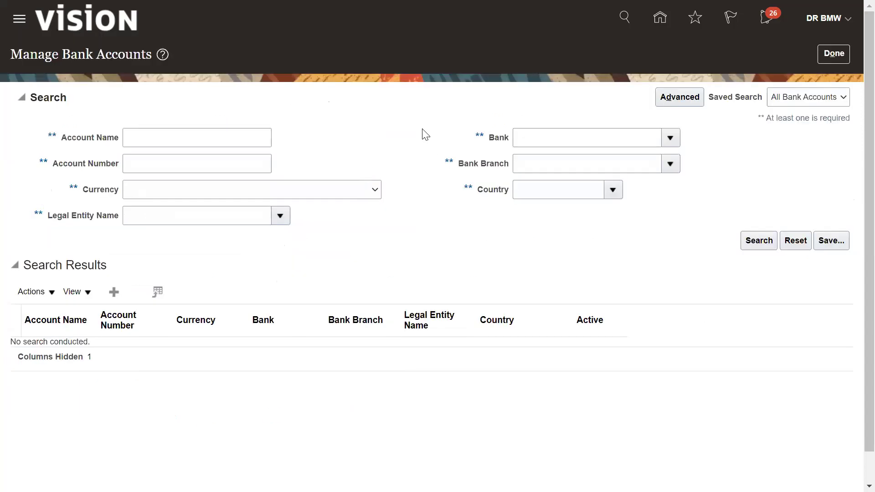
Start a new bank account on bank branch RBS Branch NY
left_click(114, 291)
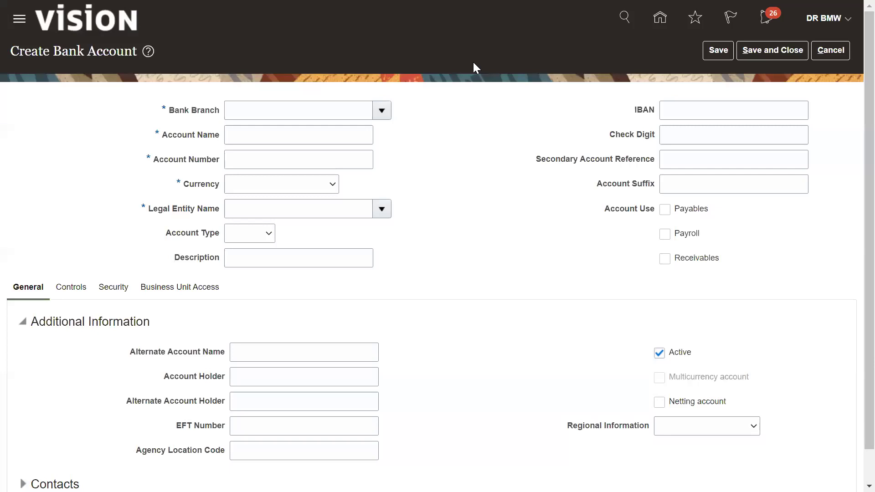
left_click(290, 112)
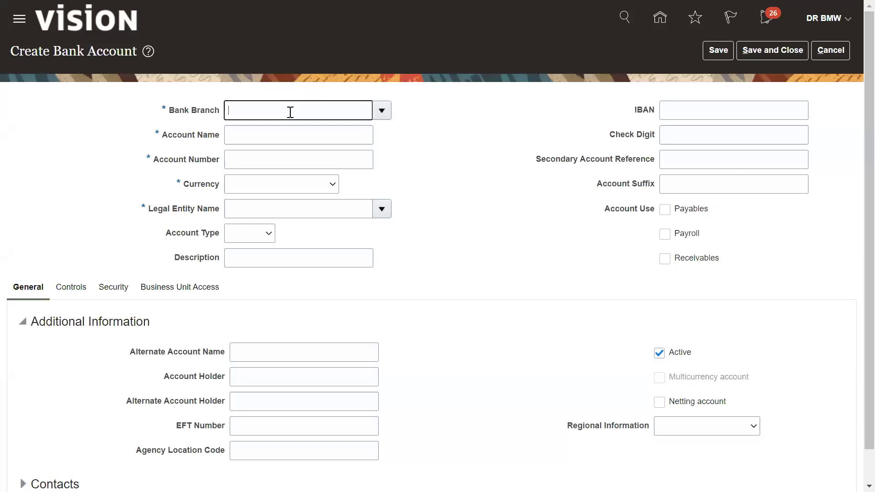
type("rms")
key("BackSpace")
key("BackSpace")
key("BackSpace")
type("RBS")
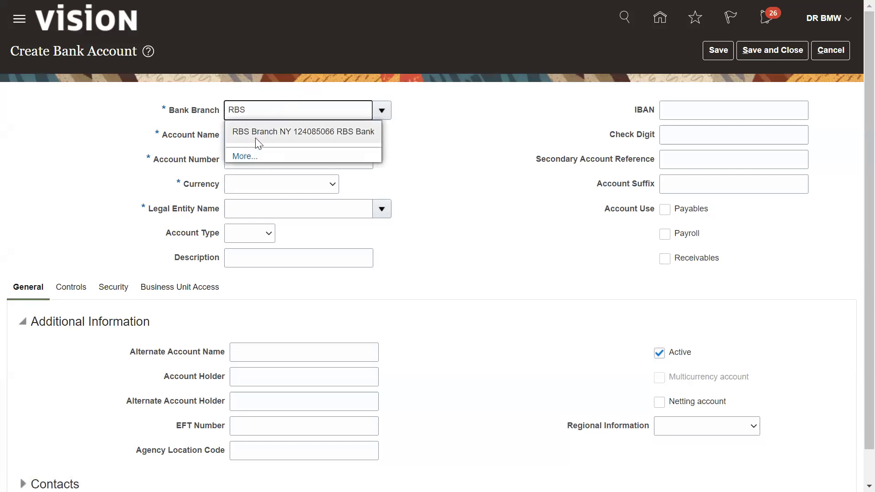
left_click(257, 136)
Name the account 'RBS Bank Account' and enter its account number
left_click(250, 137)
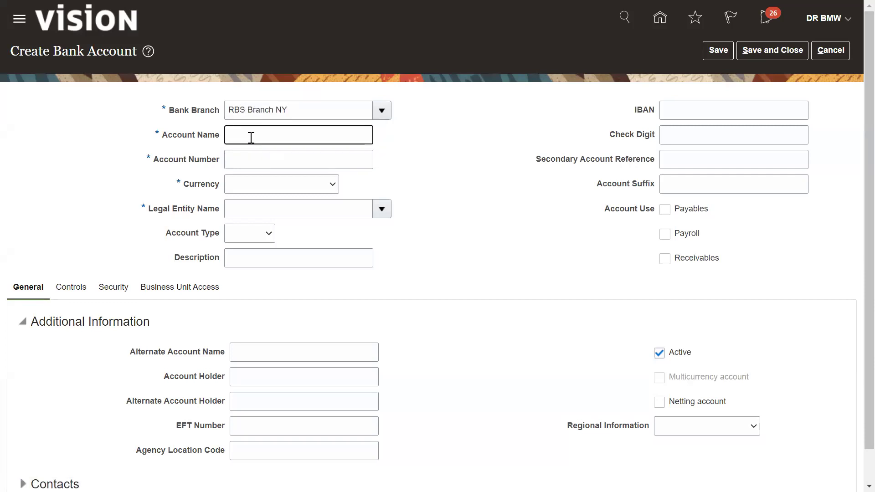
type("RBS Bank Account")
key("Tab")
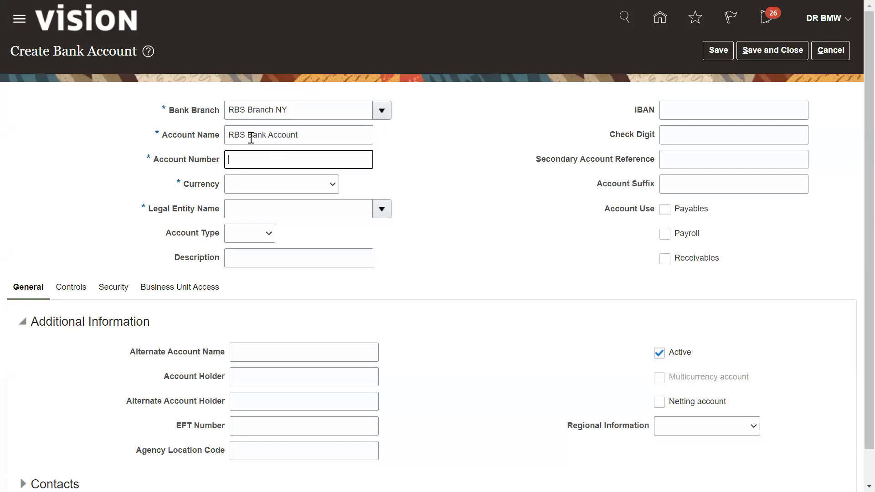
type("1234567890")
Set the currency to USD - US Dollar and the legal entity to BMW LE
left_click(253, 191)
left_click(253, 209)
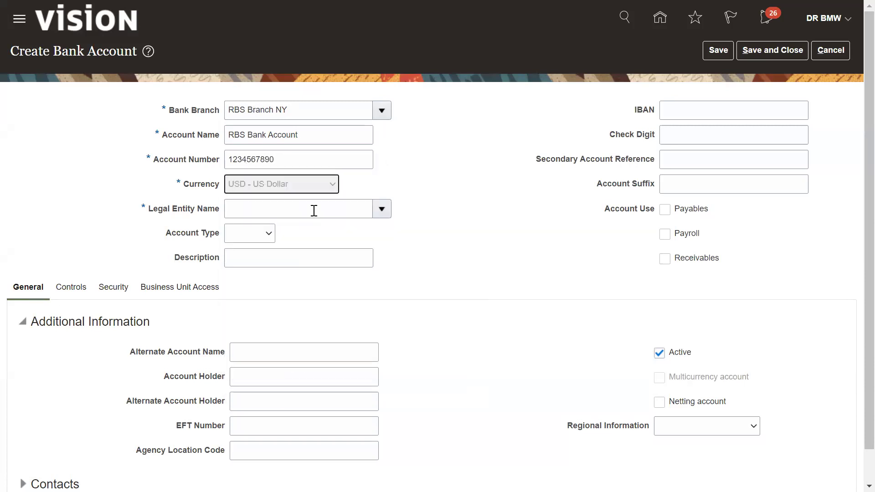
left_click(314, 209)
type("bmw")
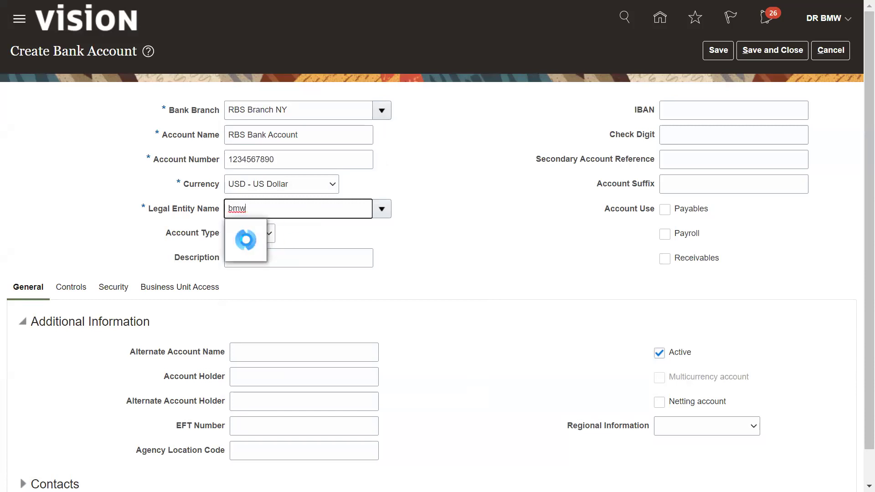
left_click(246, 238)
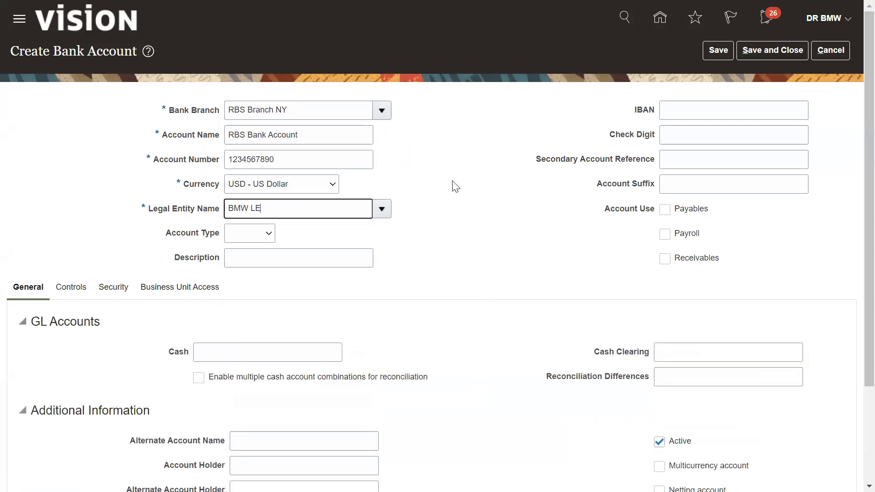
left_click(267, 235)
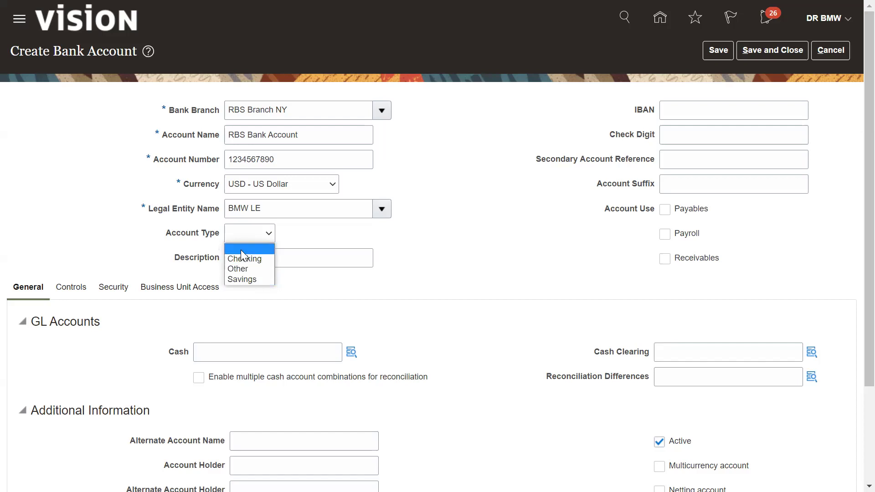
left_click(476, 241)
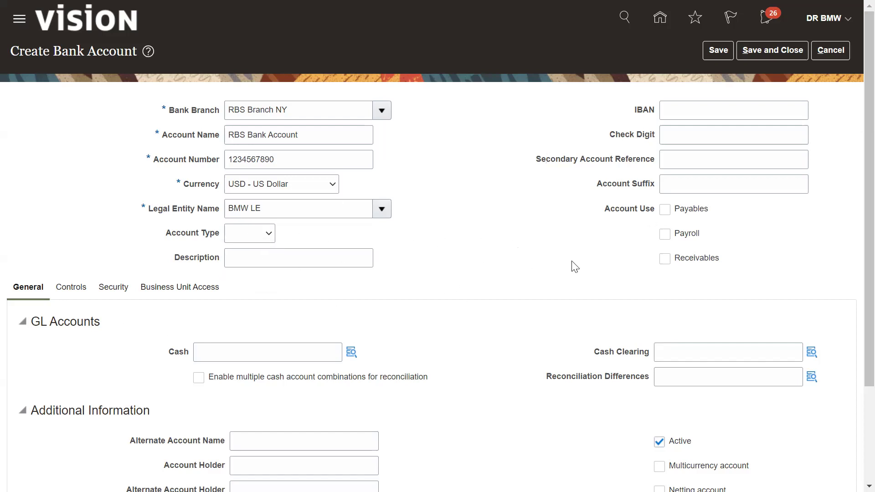
Enable the account for Payables and Receivables use
scroll(855, 246, "down", 1)
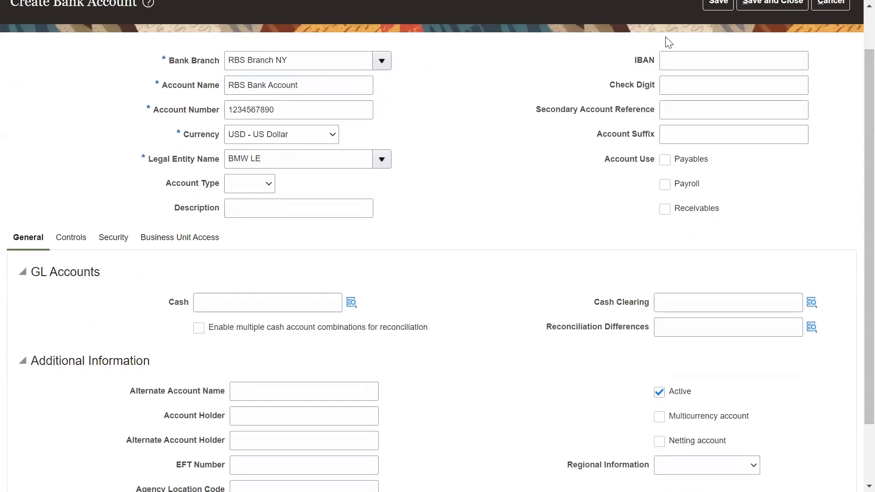
left_click(663, 161)
left_click(665, 210)
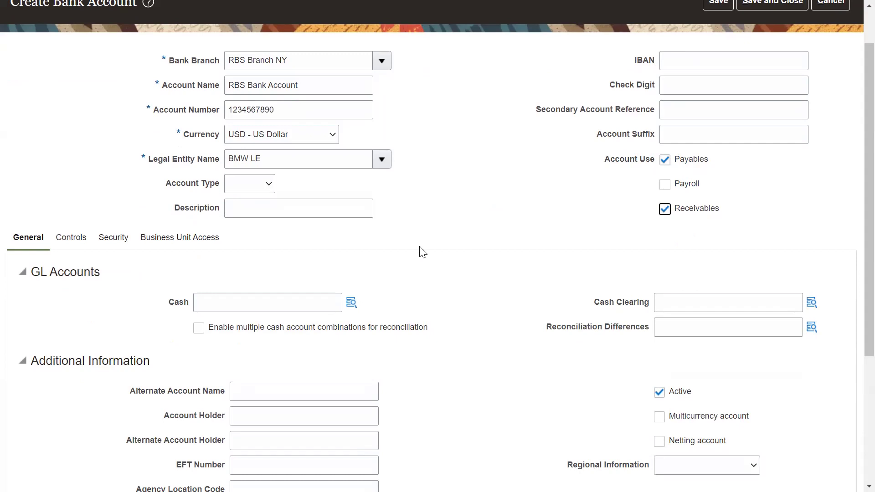
left_click(230, 306)
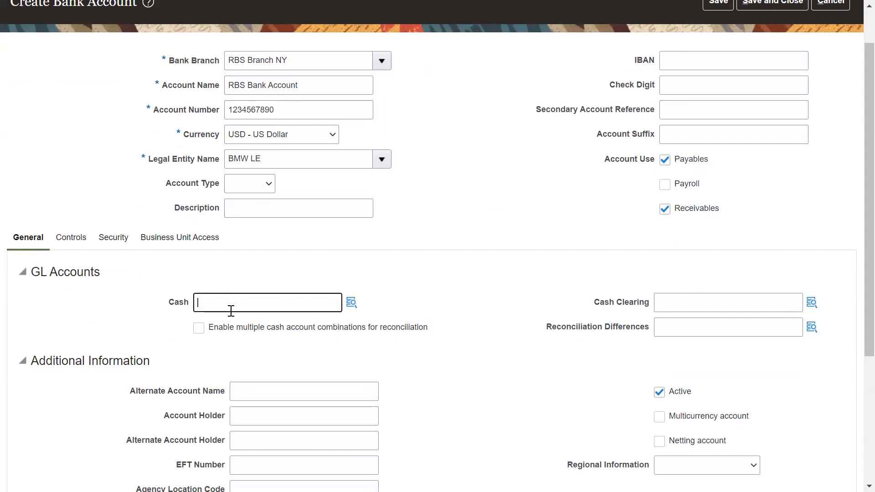
Set the cash account combination to 100-110 with company 100 and account 110 Cash
left_click(352, 303)
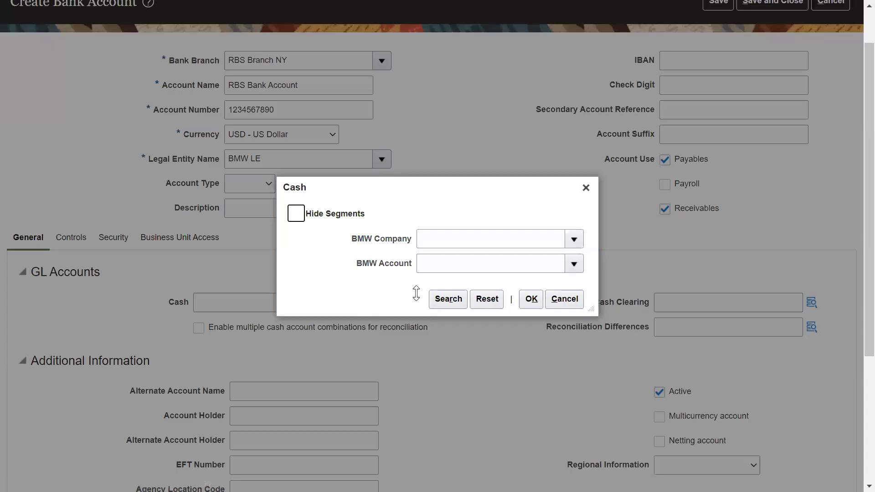
left_click(438, 243)
left_click(436, 241)
type("100")
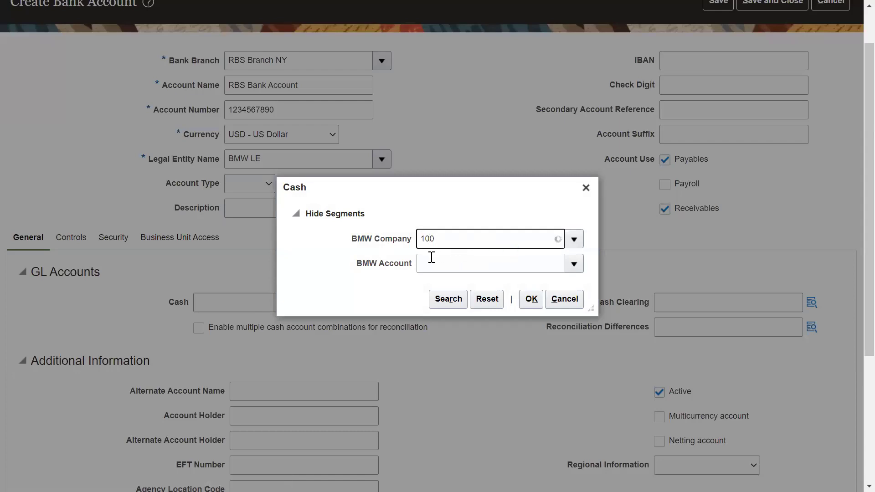
left_click(431, 256)
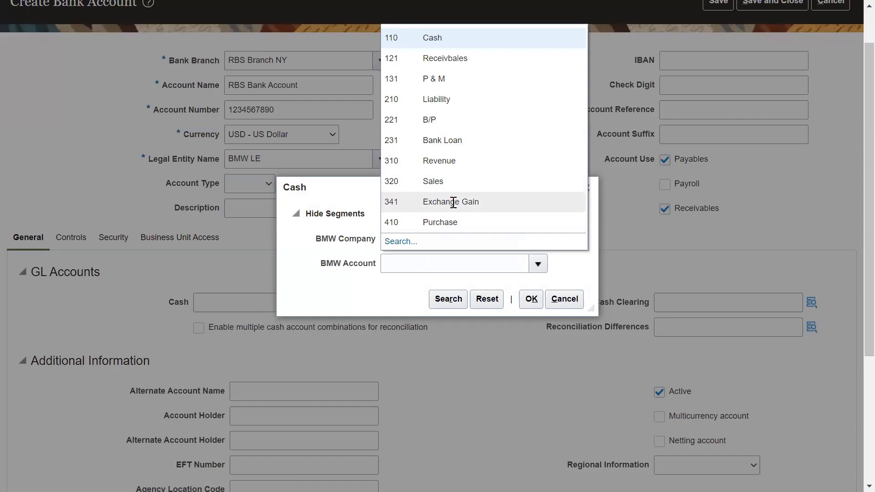
left_click(450, 65)
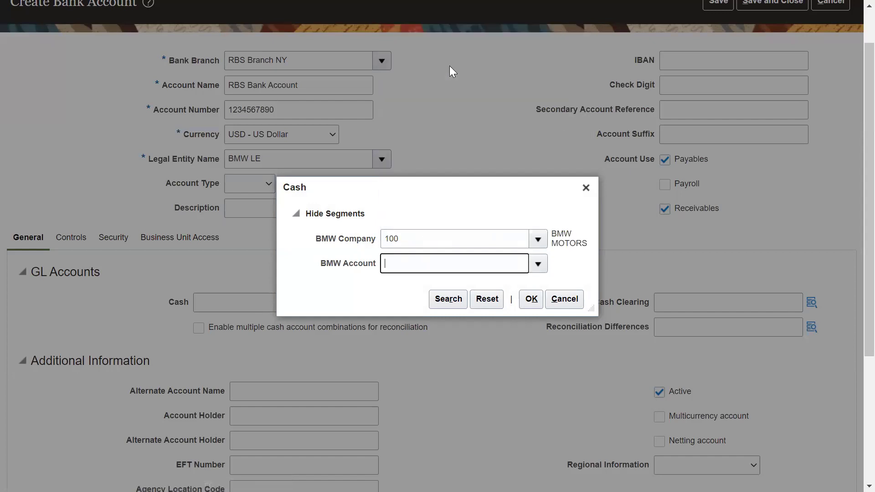
left_click(531, 299)
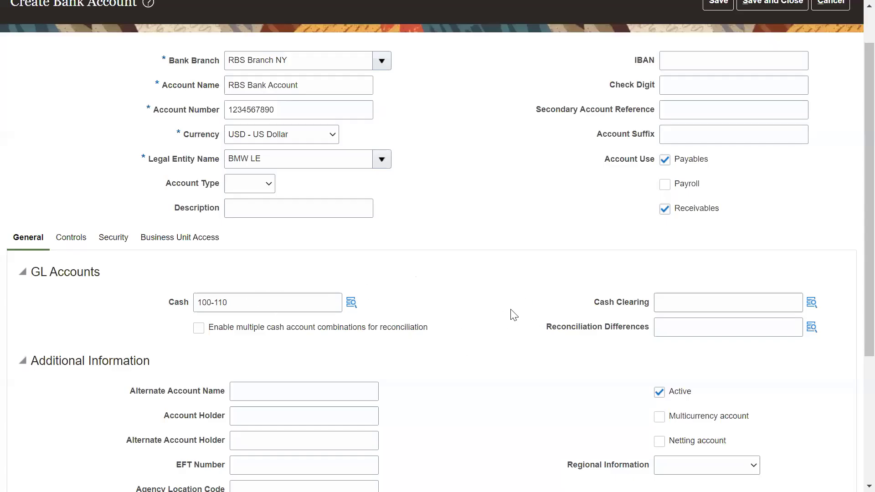
Add payment document RBS Document: Blank Stock, Standard Check Format, category Check Payments
scroll(852, 307, "down", 3)
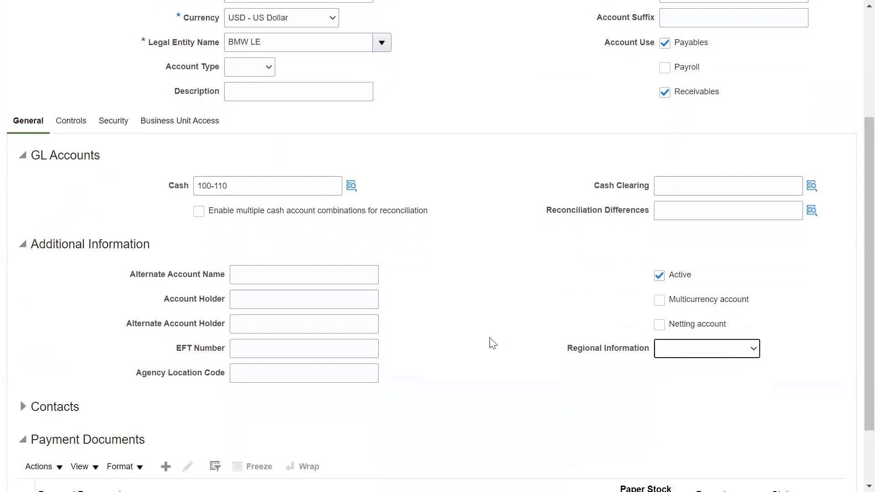
scroll(491, 343, "down", 2)
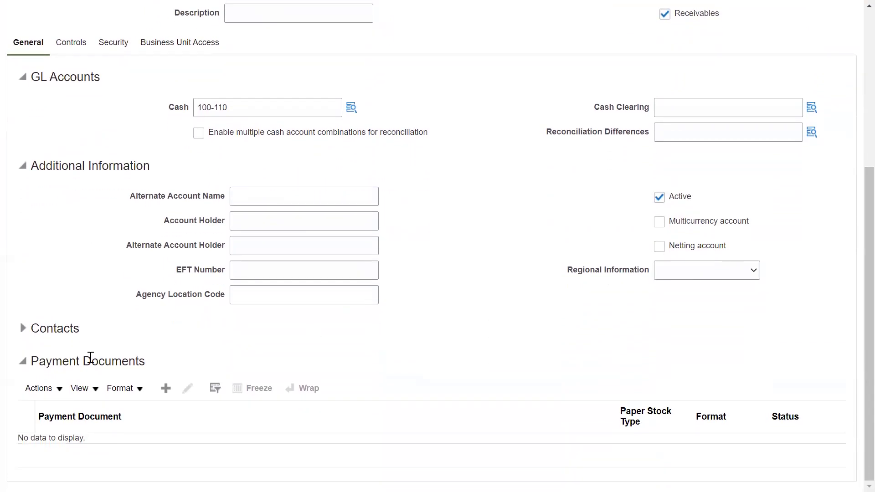
left_click(165, 388)
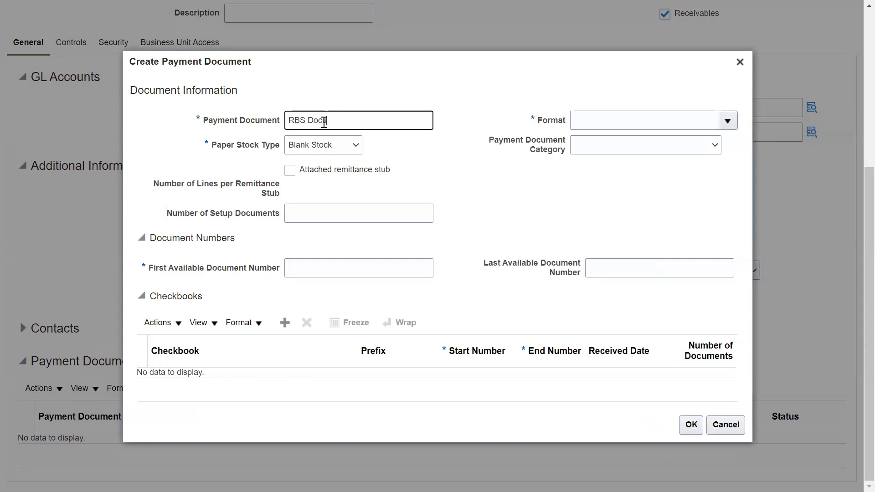
type("ument")
left_click(352, 151)
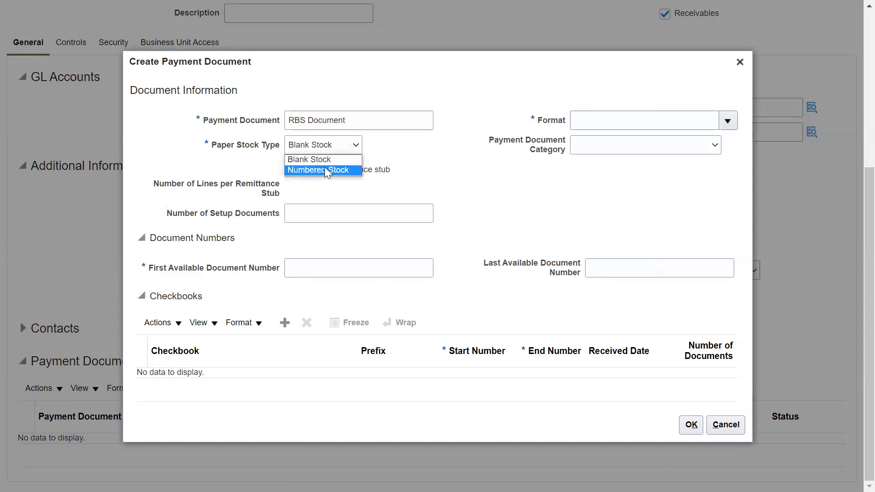
left_click(412, 157)
left_click(728, 121)
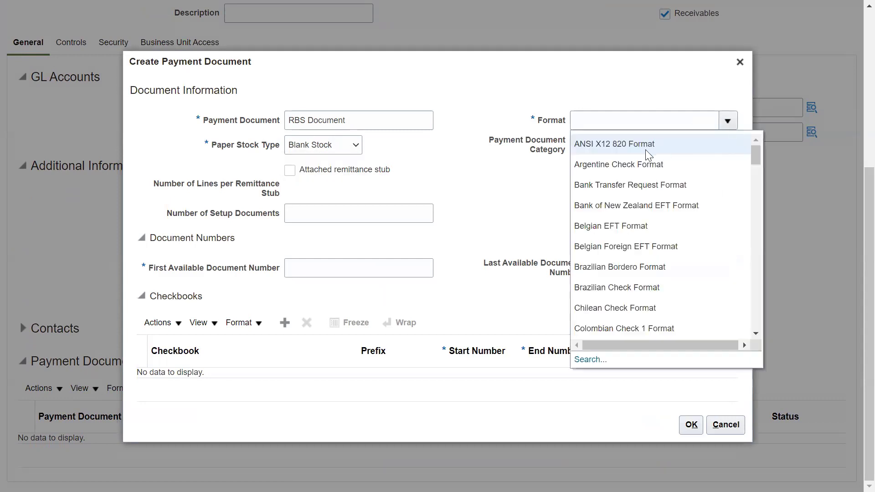
left_click(598, 119)
type("Standard")
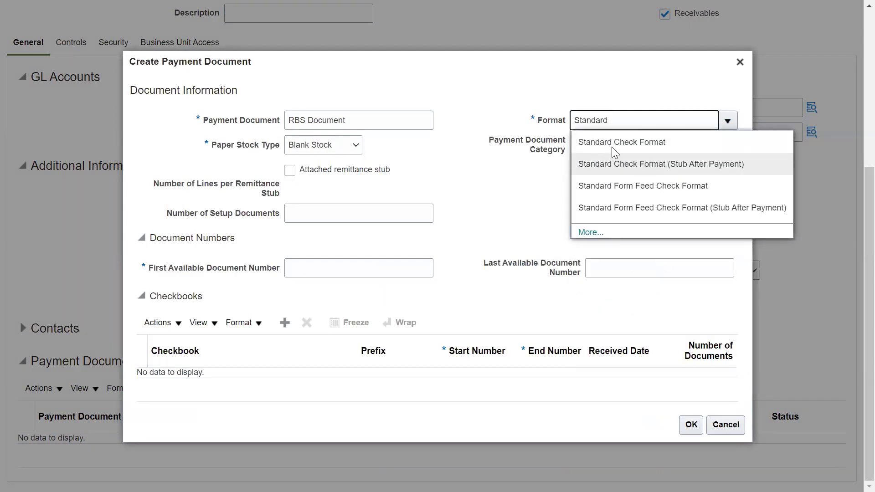
left_click(611, 145)
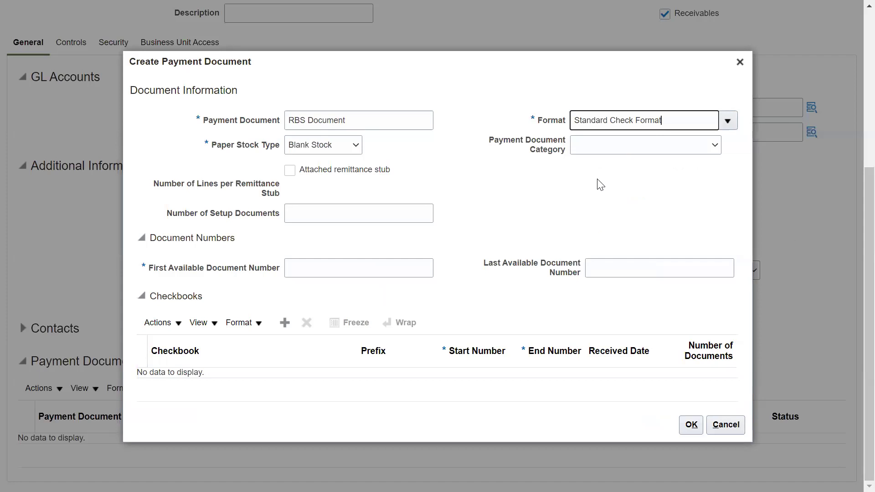
left_click(718, 146)
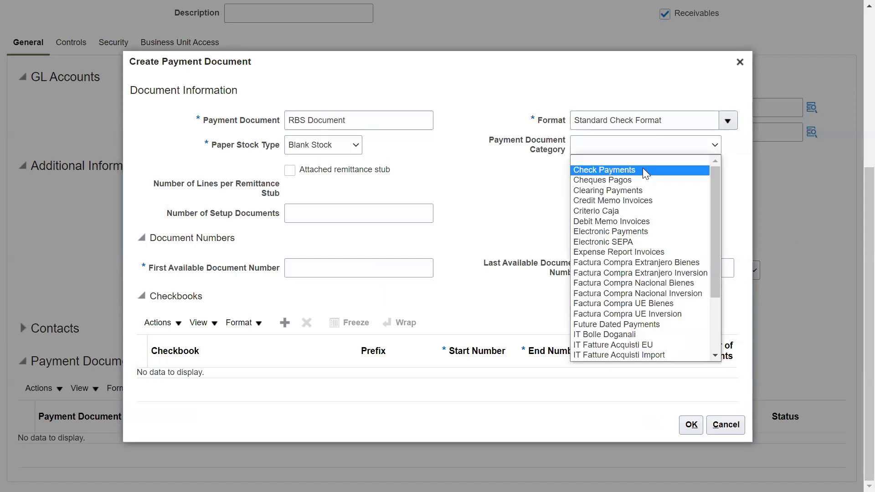
left_click(638, 171)
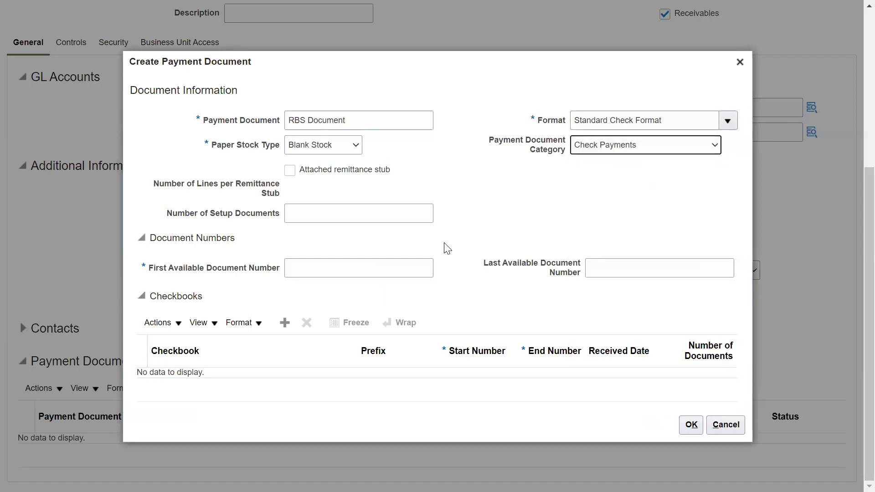
Set the available document numbers from 1 to 1,000
left_click(319, 267)
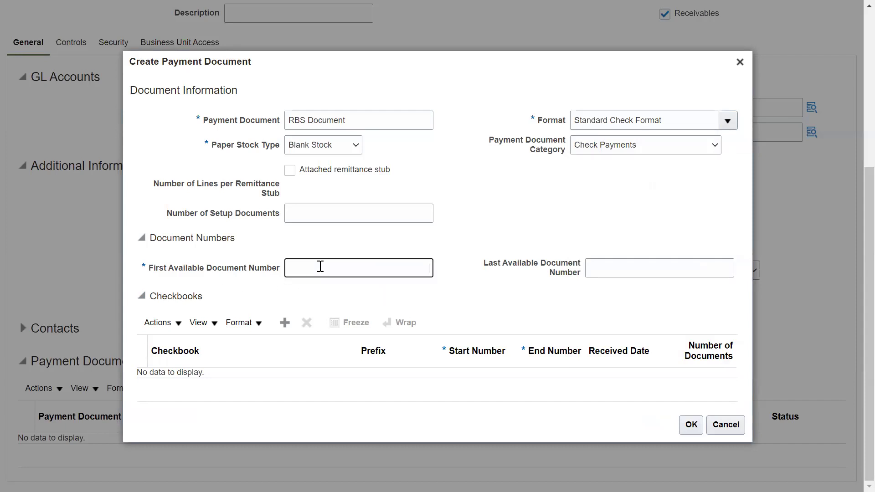
type("1")
left_click(628, 270)
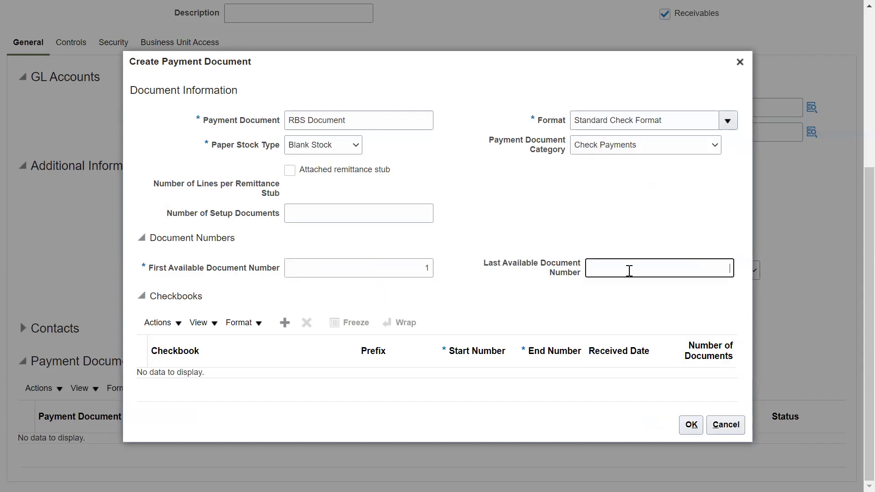
type("1000")
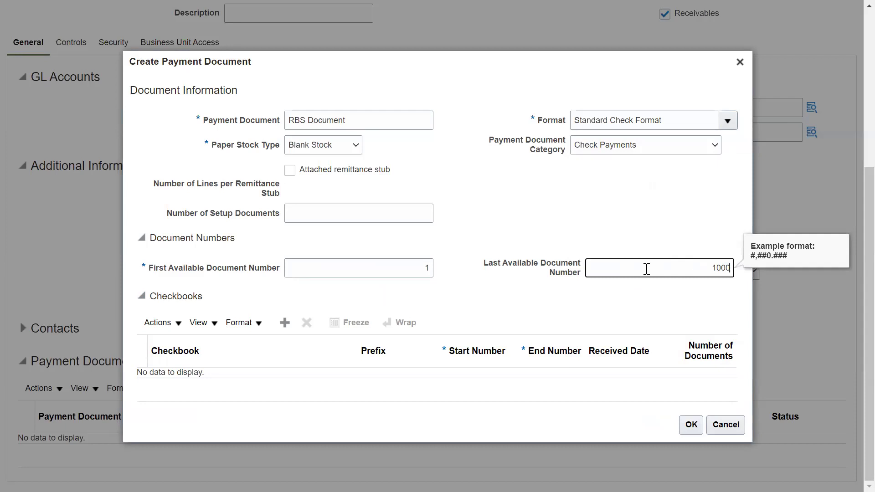
left_click(564, 238)
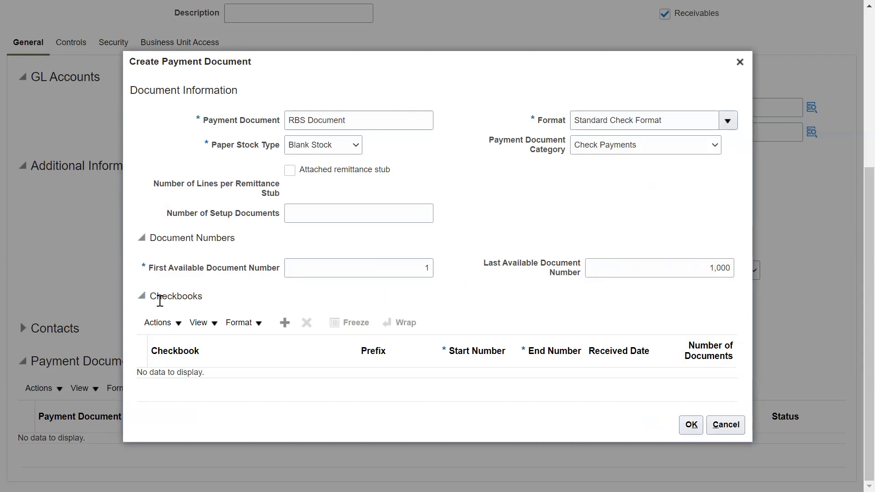
Add checkbook RBS01 with start number 1,200 and end number 1,221
left_click_drag(154, 296, 209, 297)
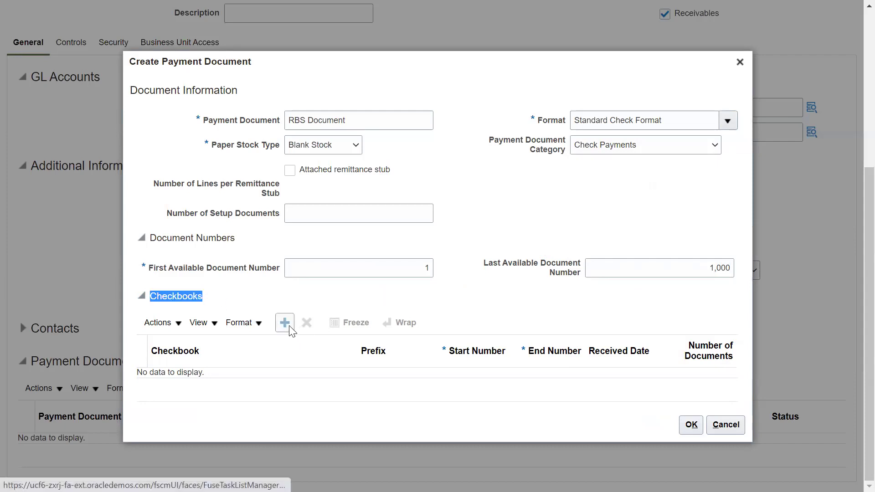
left_click(285, 323)
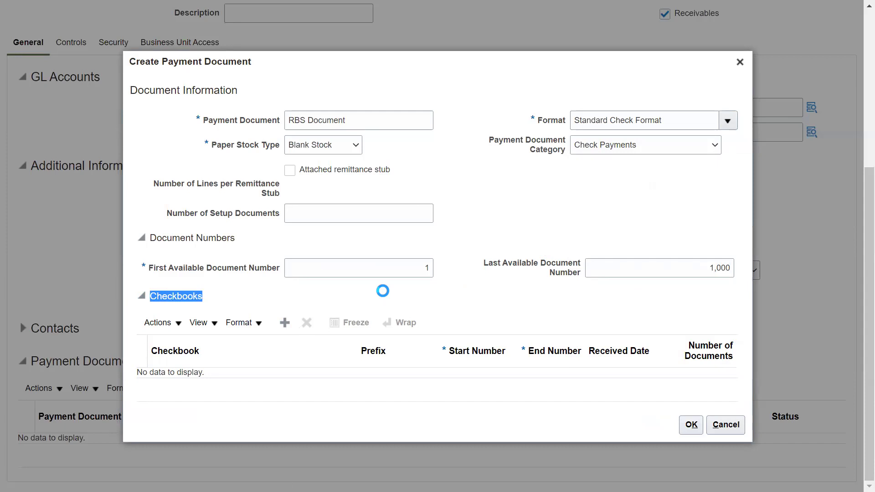
left_click(284, 373)
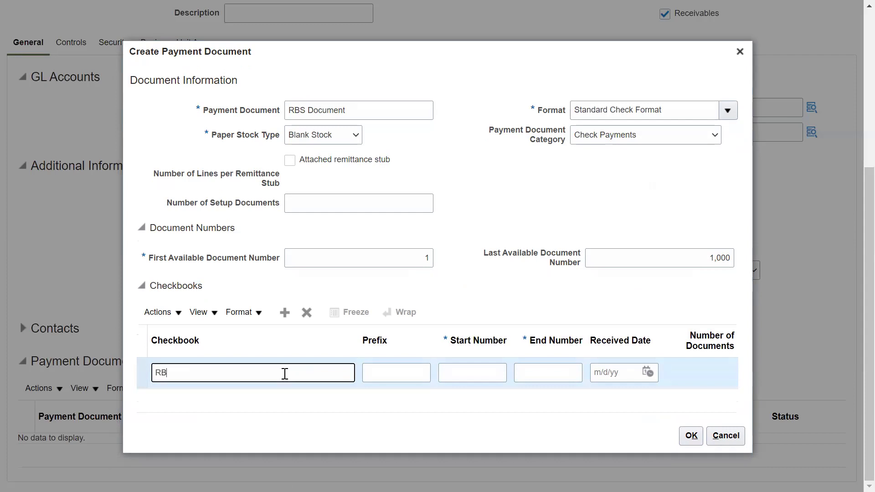
type("RBS01")
key("Tab")
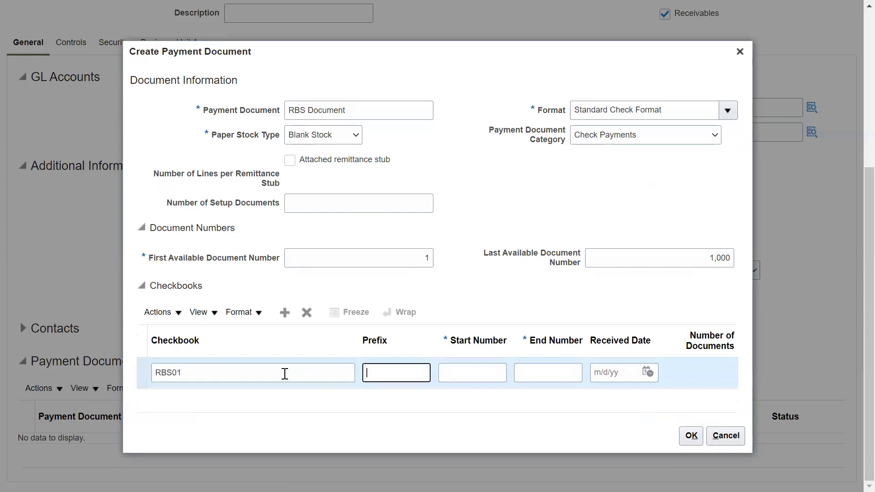
key("Tab")
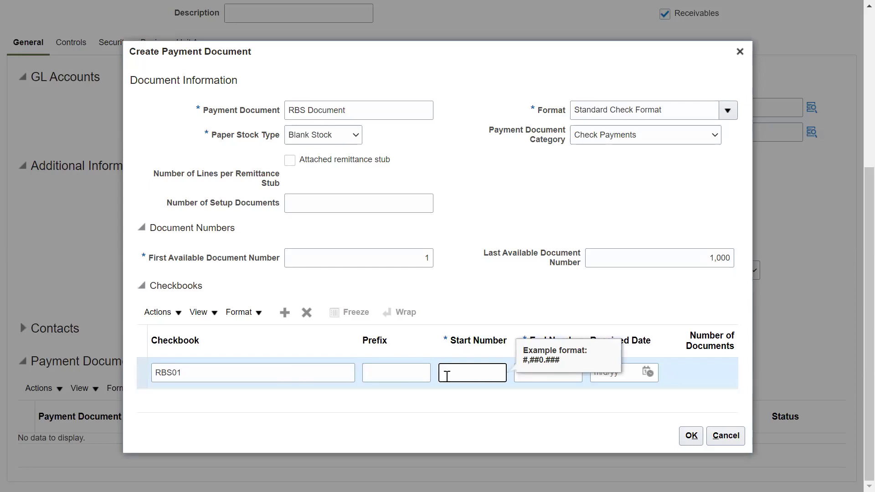
type("1,200")
key("Tab")
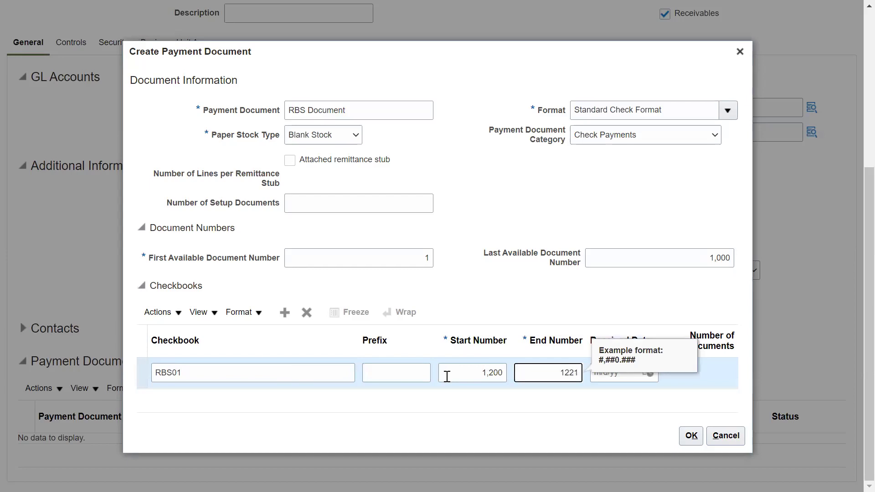
left_click(533, 440)
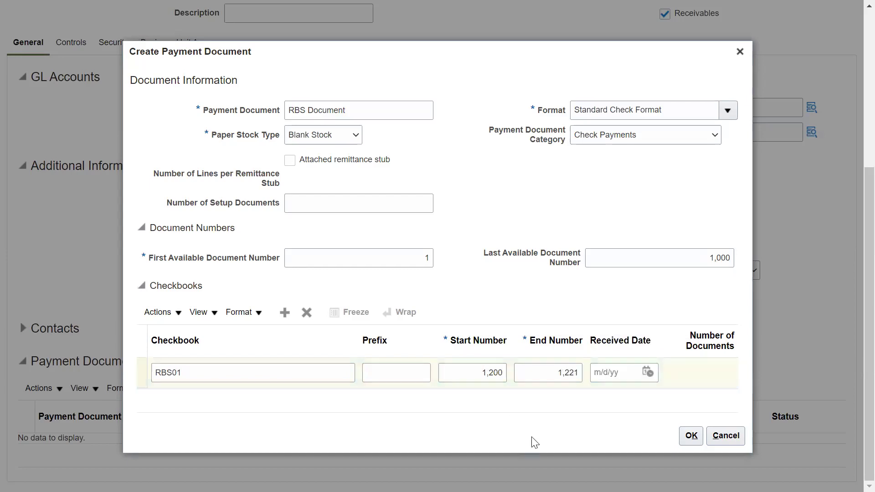
Fix the out-of-range checkbook numbers, setting the start to 1, and save the payment document
left_click(691, 437)
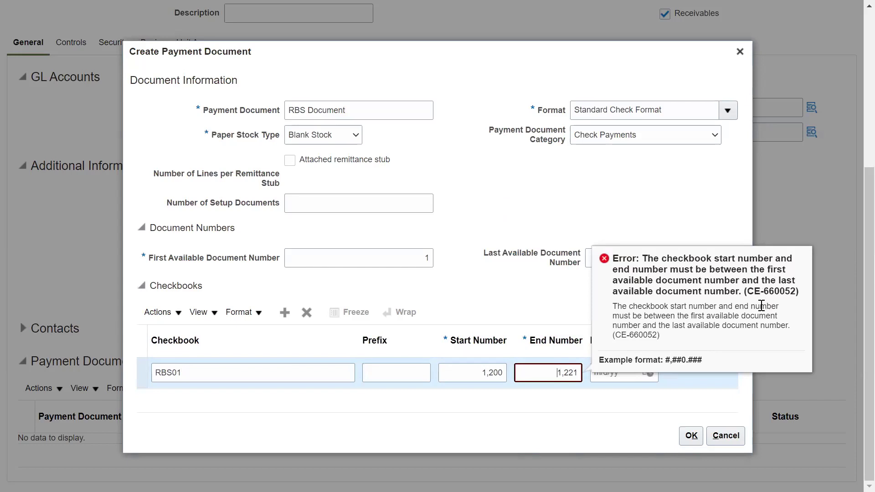
left_click(625, 437)
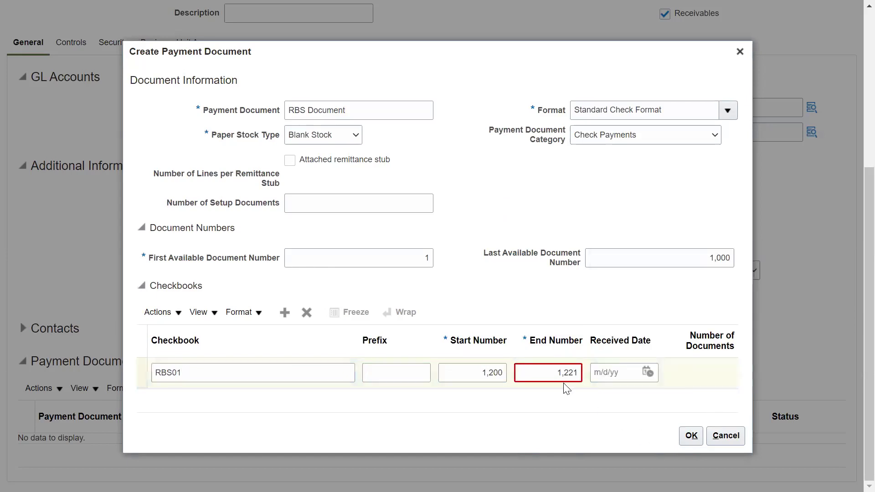
double_click(567, 376)
key("BackSpace")
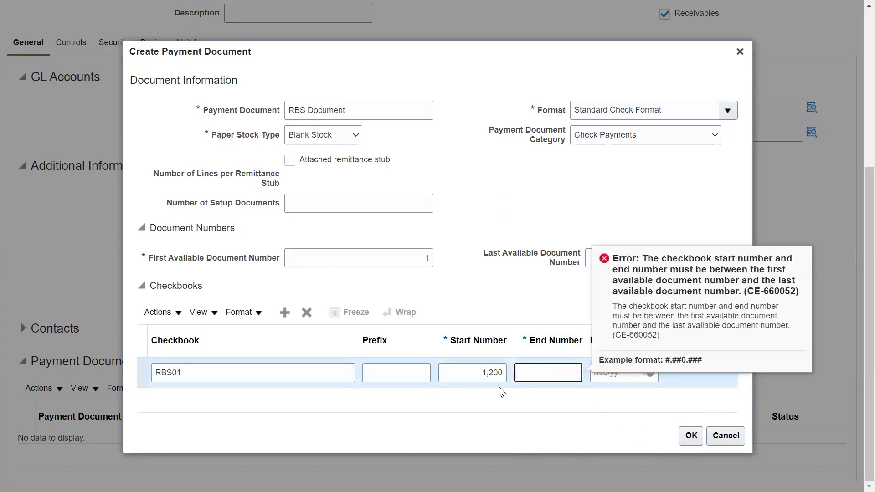
double_click(470, 373)
key("BackSpace")
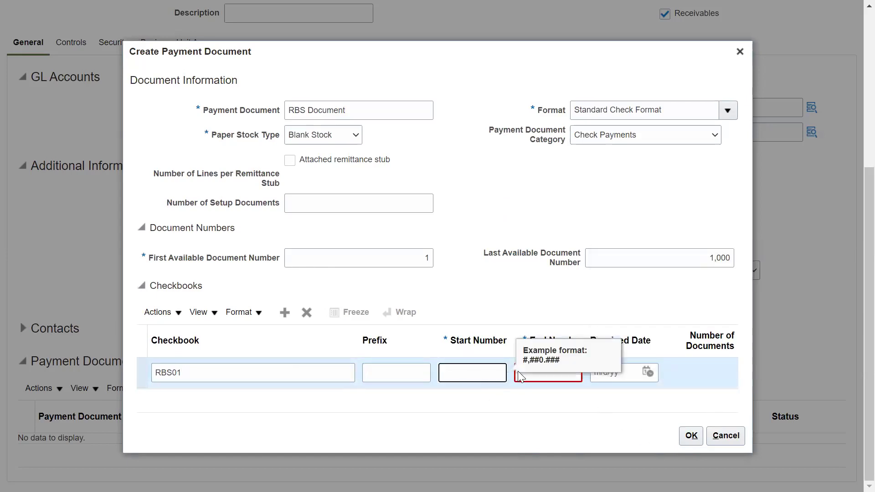
type("1")
left_click(517, 371)
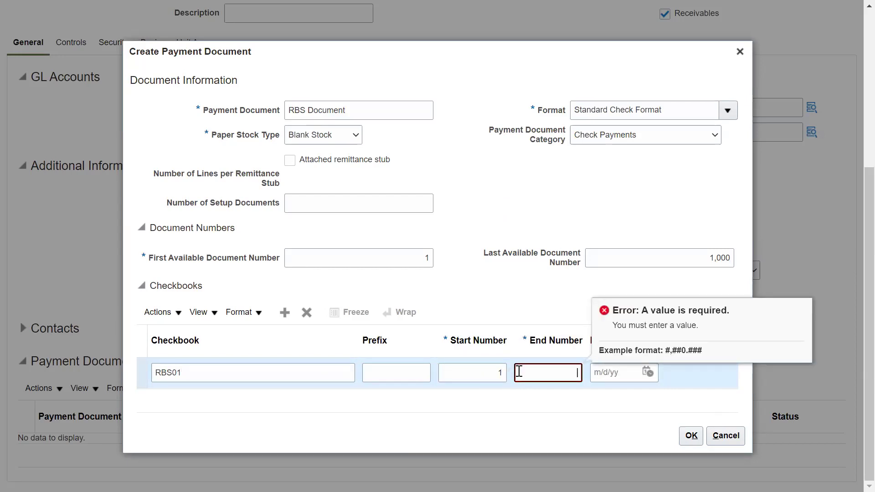
left_click(688, 435)
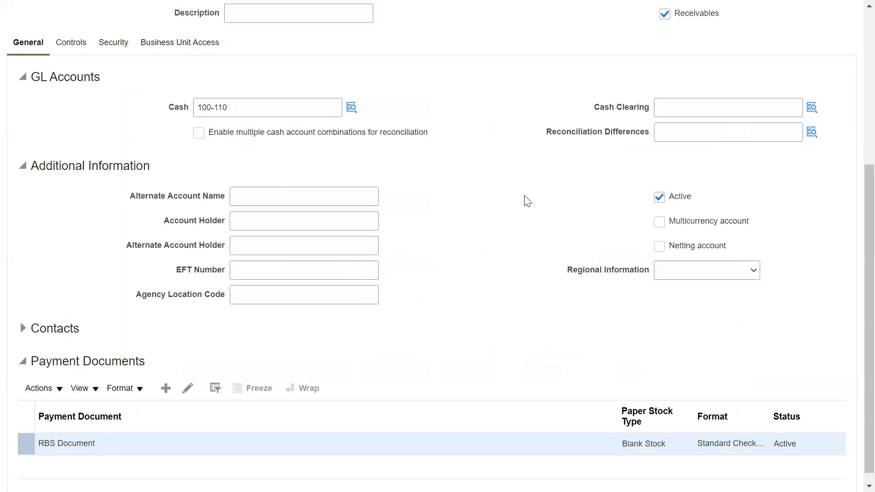
Tick Multicurrency account on the RBS Bank Account's General tab
scroll(842, 287, "up", 3)
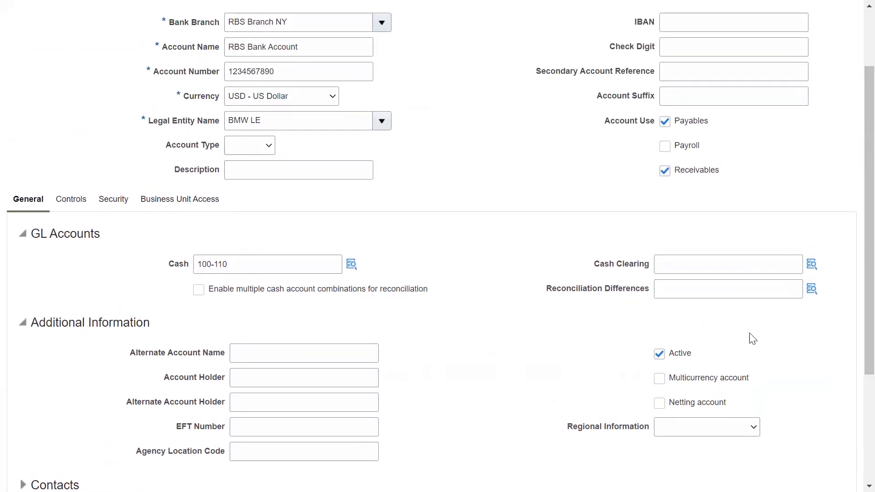
left_click_drag(869, 289, 868, 333)
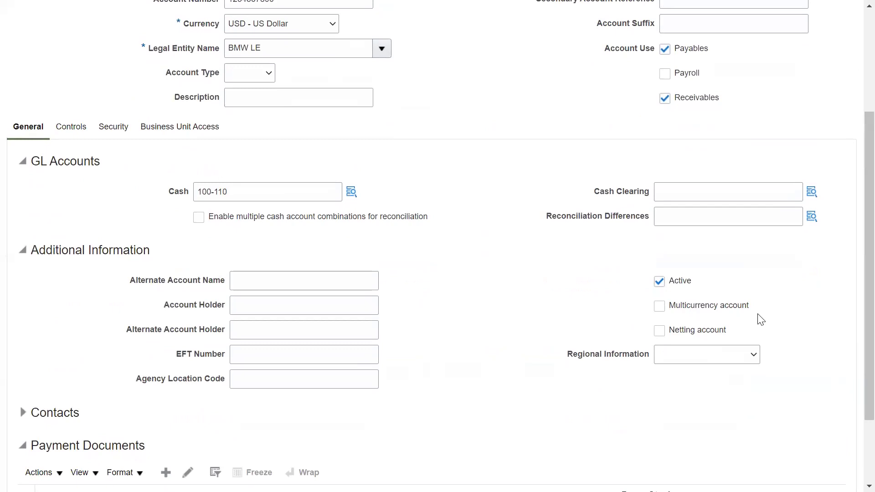
left_click(659, 306)
scroll(495, 303, "up", 4)
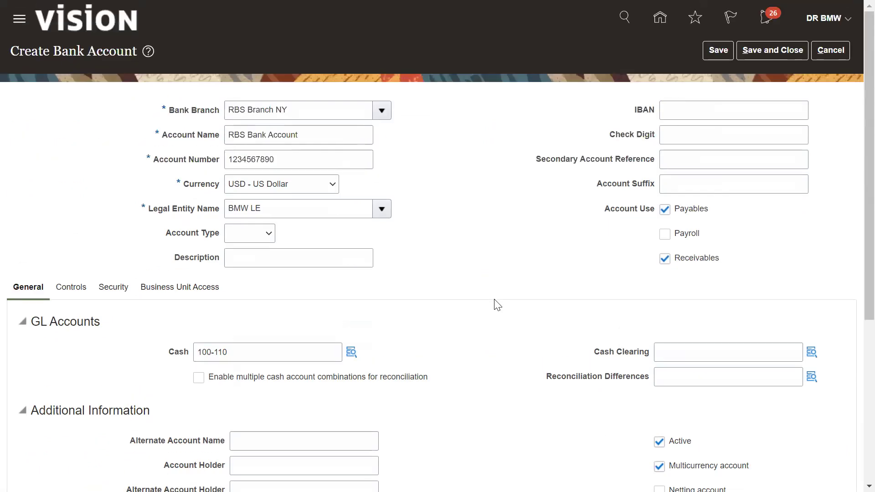
Review the Controls tab's Cash Management and Payables and Receivables Controls sections
left_click(69, 287)
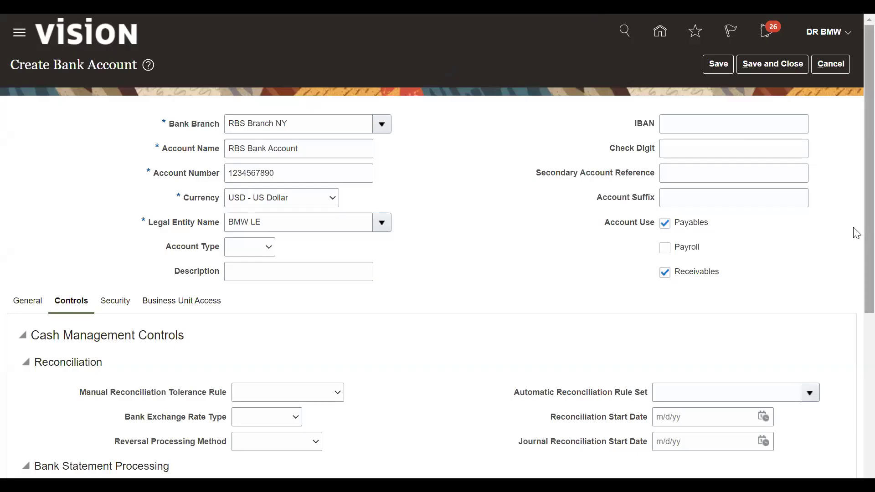
scroll(857, 233, "down", 4)
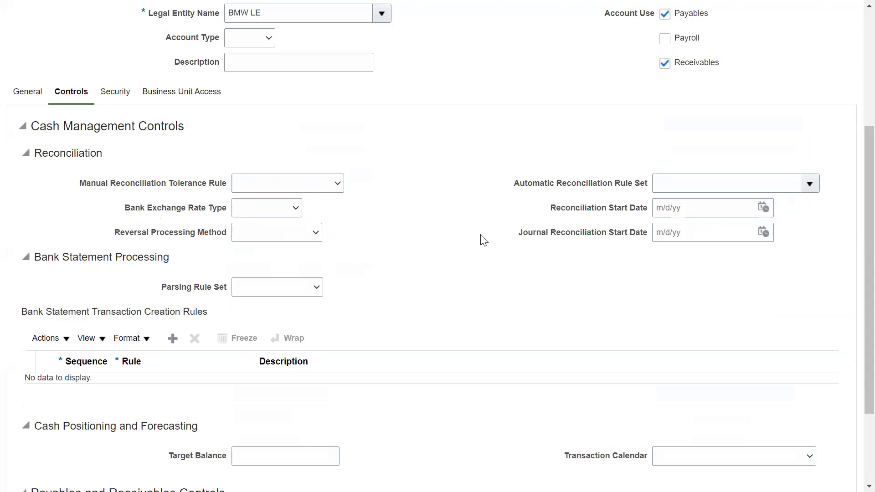
scroll(457, 272, "down", 3)
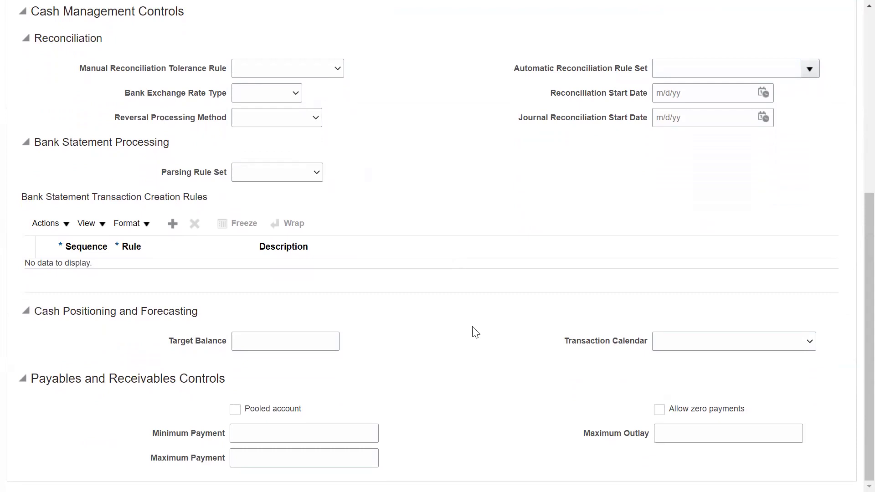
scroll(475, 331, "up", 8)
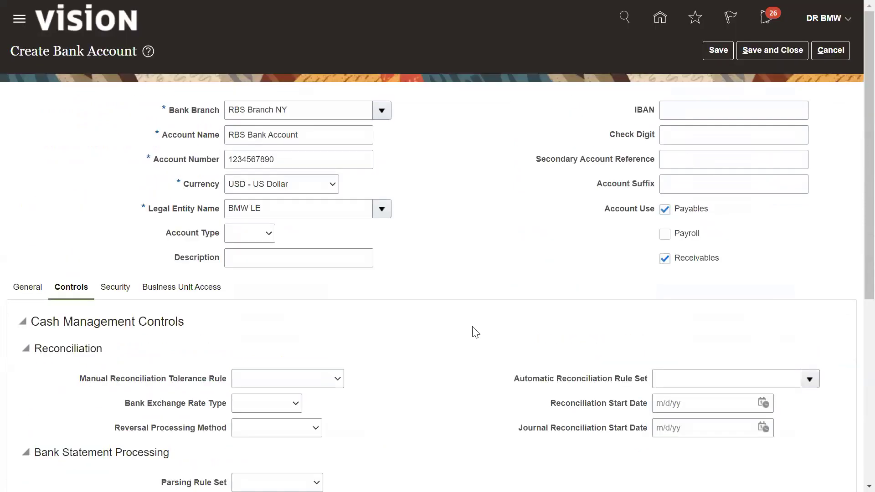
Secure the account by users and roles and grant access to the searched user
left_click(117, 287)
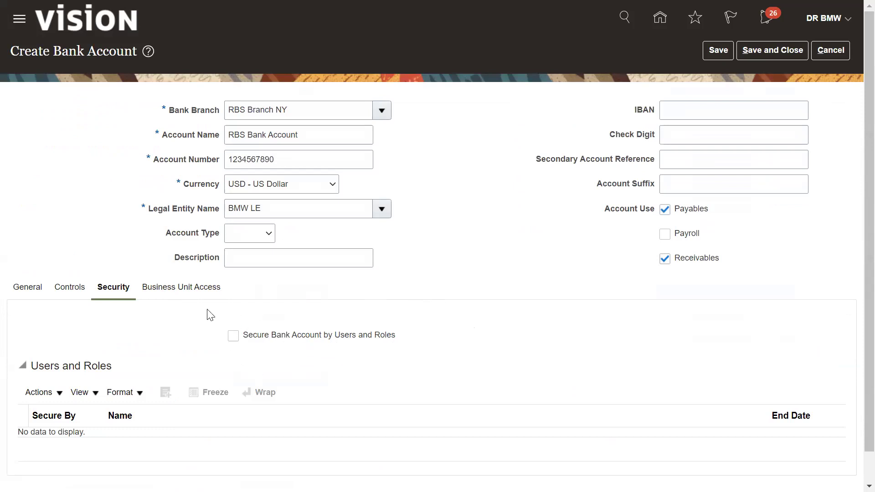
left_click(233, 335)
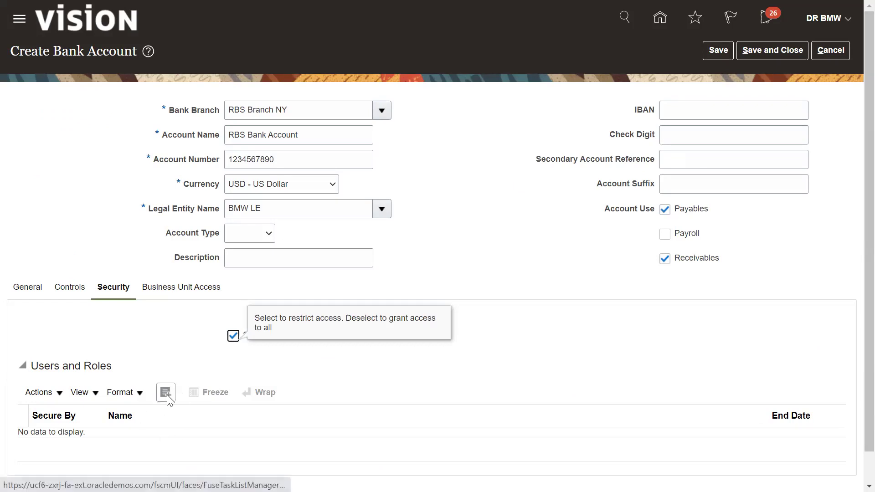
left_click(165, 392)
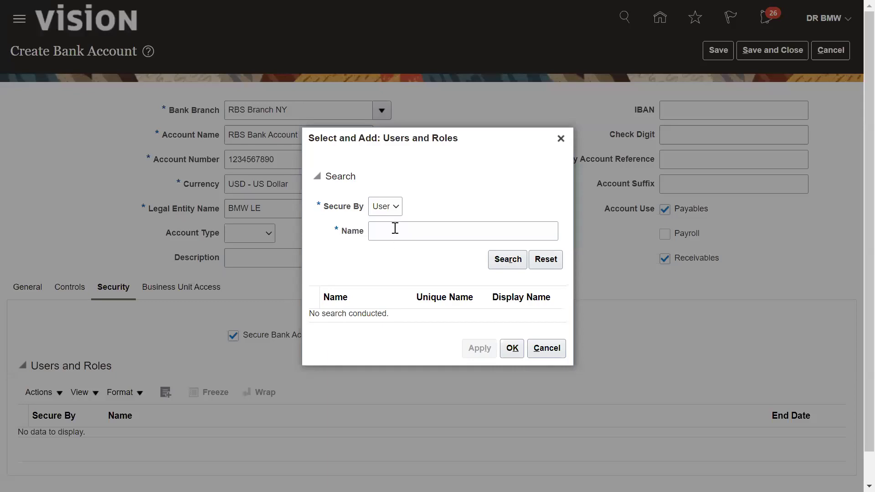
left_click(395, 228)
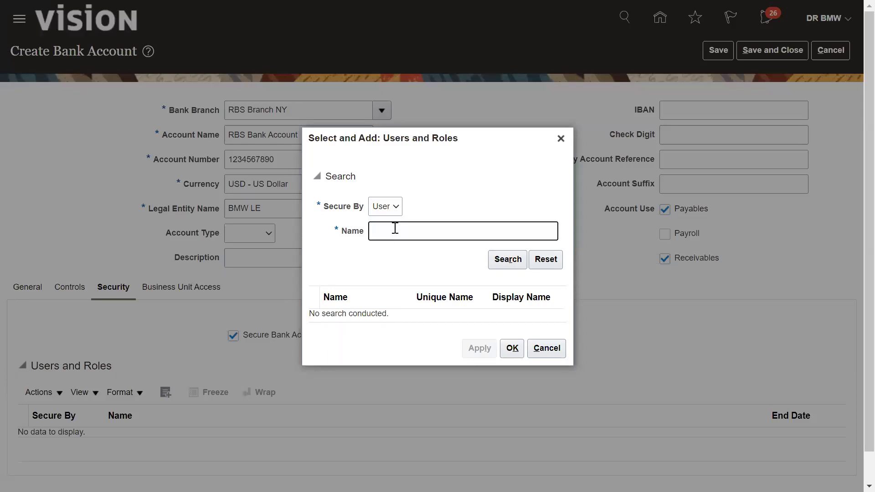
type("mdh")
left_click(504, 259)
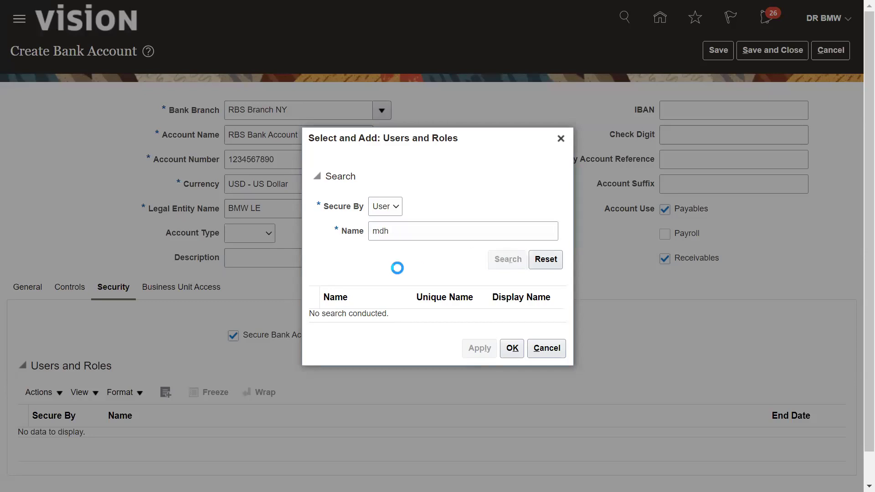
left_click(355, 313)
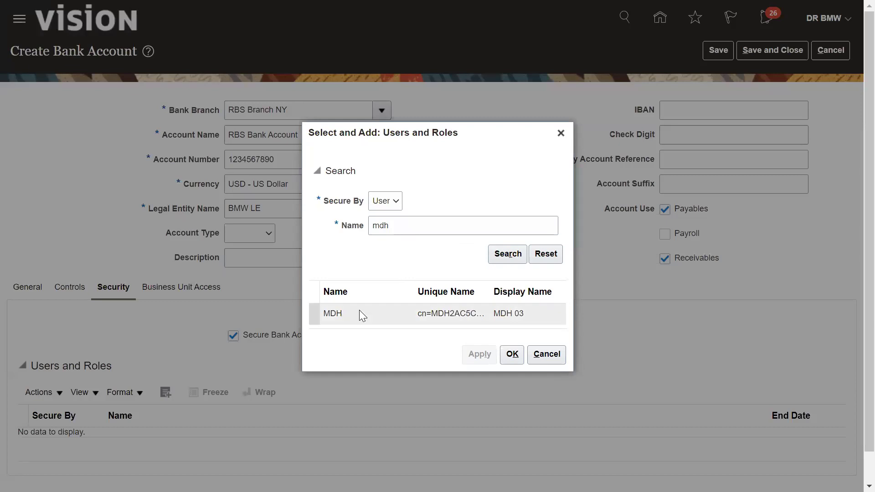
left_click(511, 354)
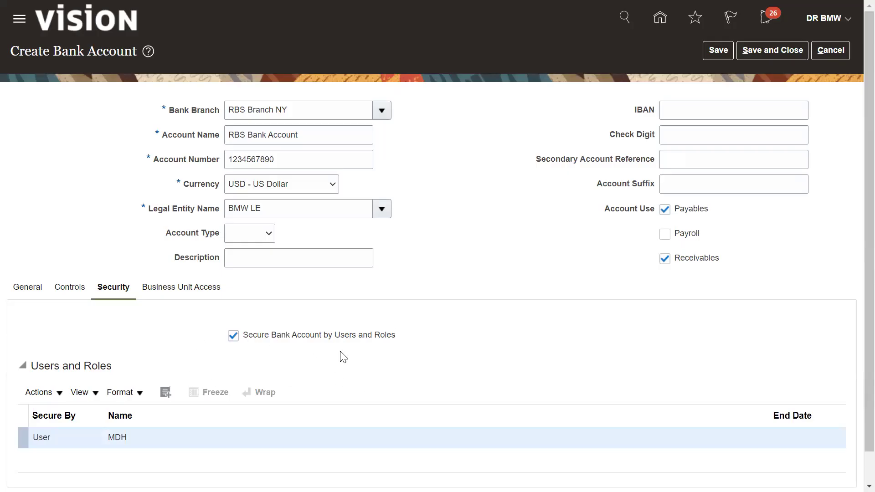
left_click(165, 294)
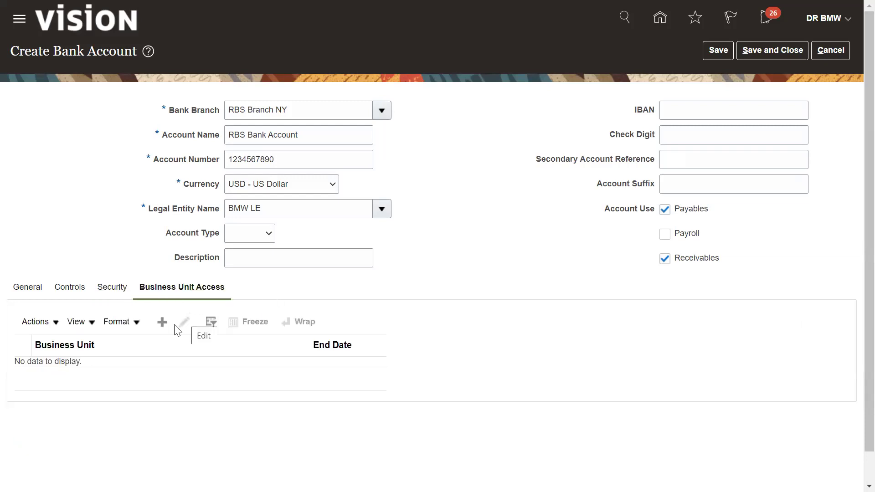
Add business unit access for BMW BU New
left_click(163, 322)
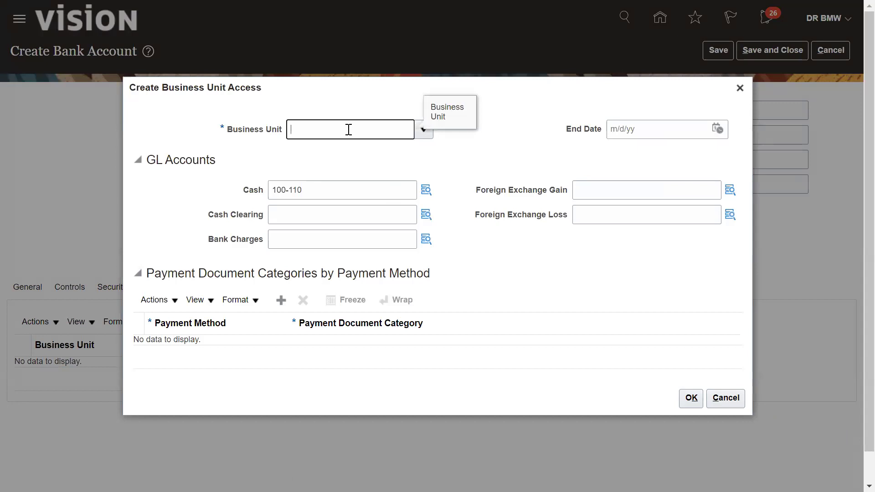
type("bmw")
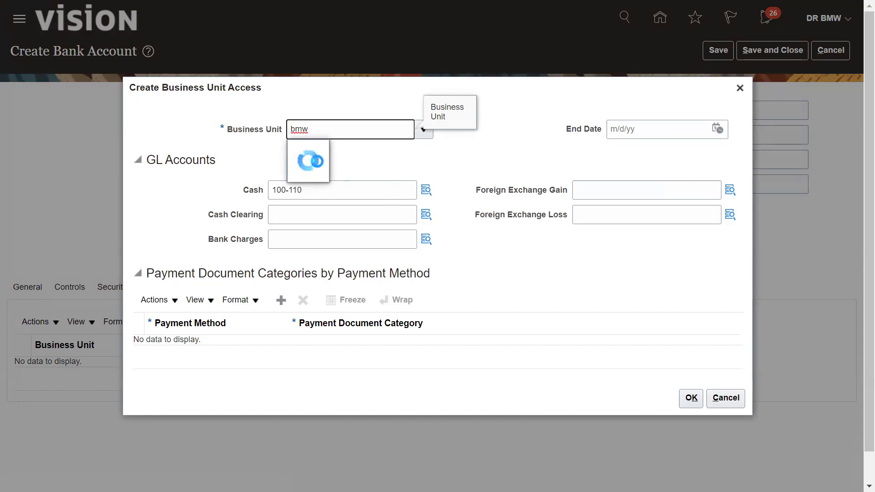
left_click(310, 175)
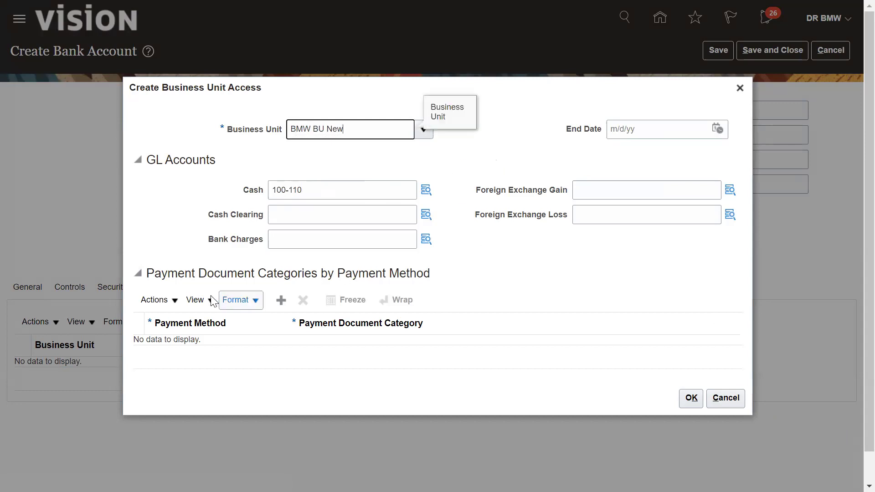
Pair payment method Check with document category Check Payments and confirm the access entry
left_click(280, 299)
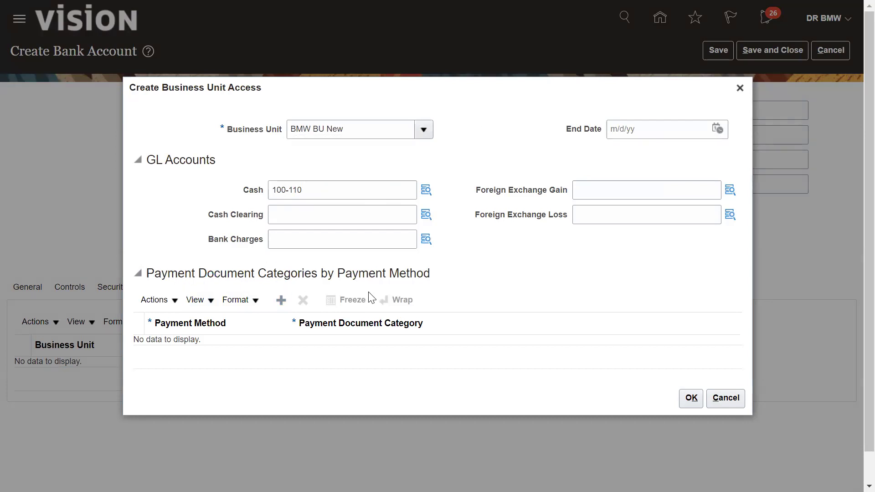
left_click(250, 346)
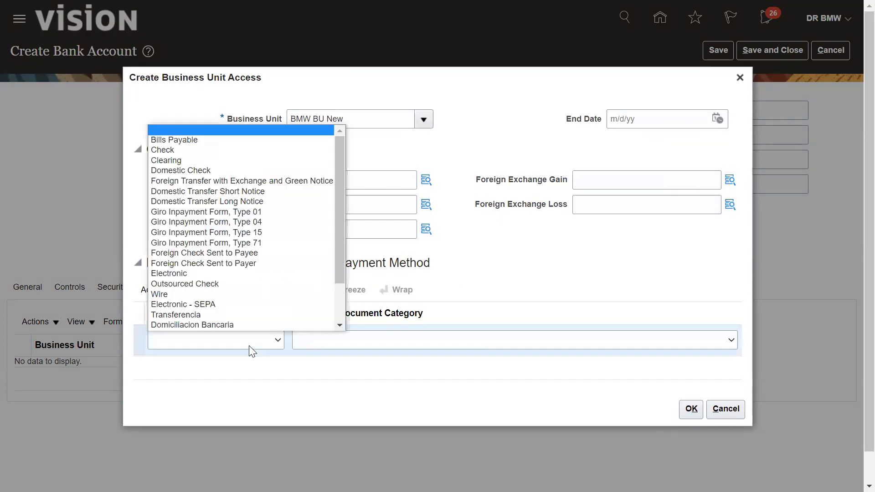
scroll(228, 205, "down", 1)
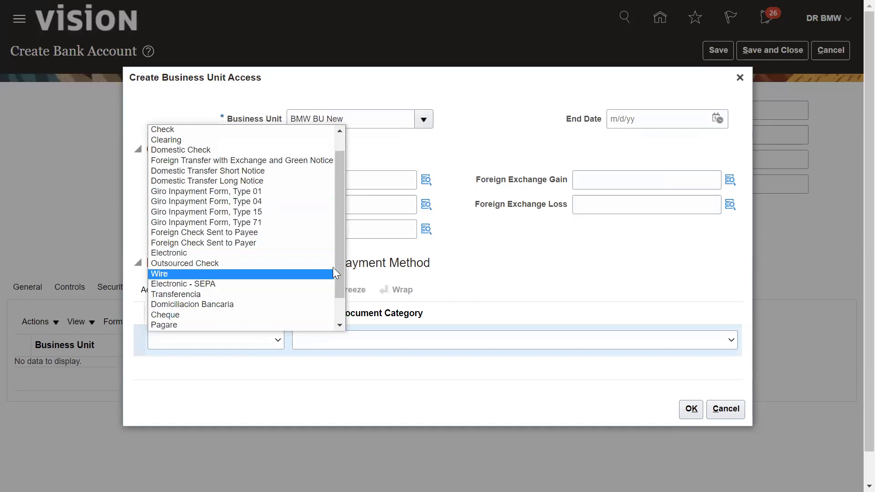
scroll(337, 228, "up", 1)
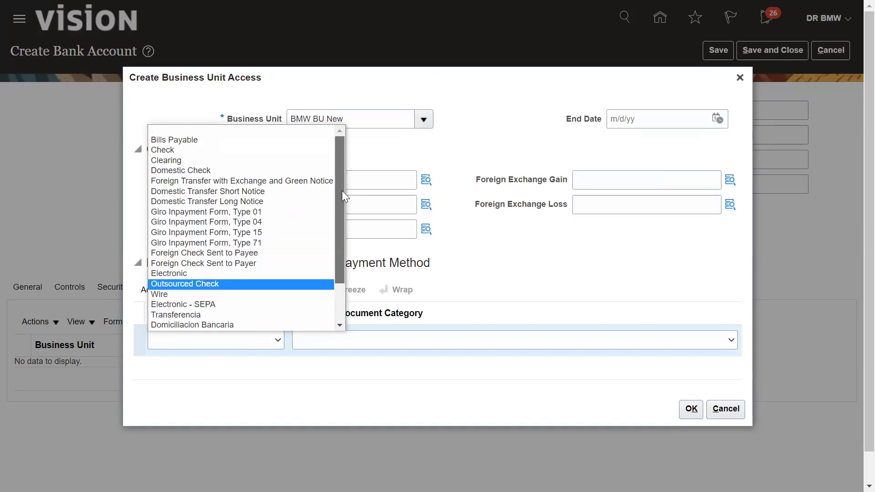
left_click(169, 150)
left_click(357, 339)
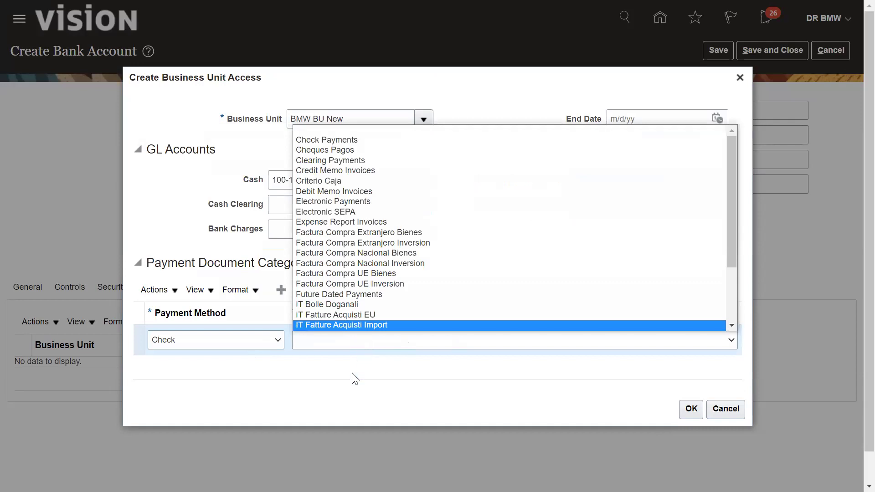
left_click(392, 340)
left_click(360, 340)
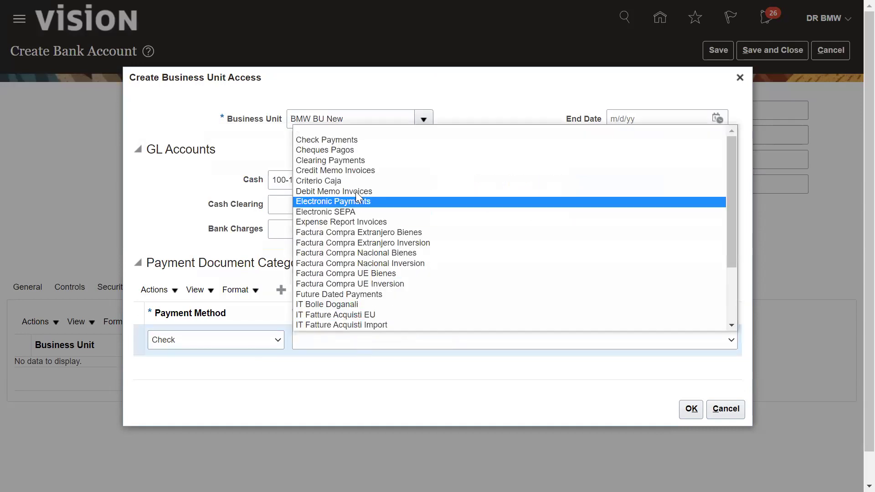
left_click(332, 139)
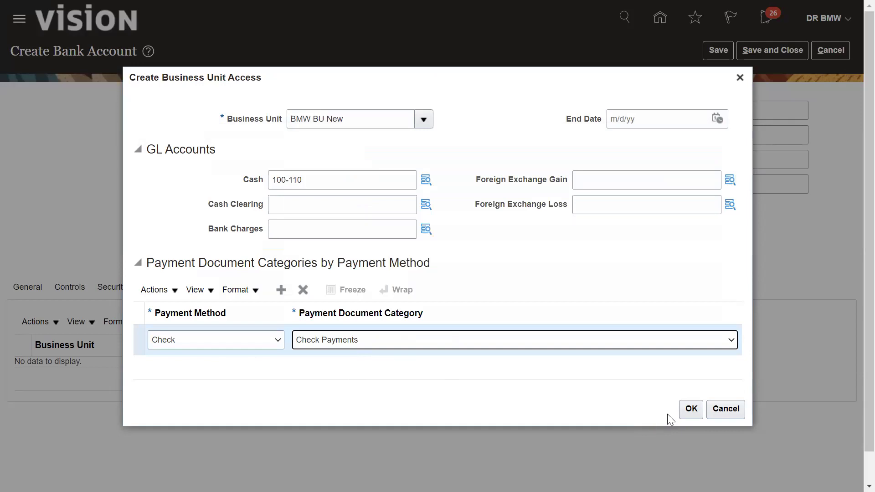
left_click(690, 410)
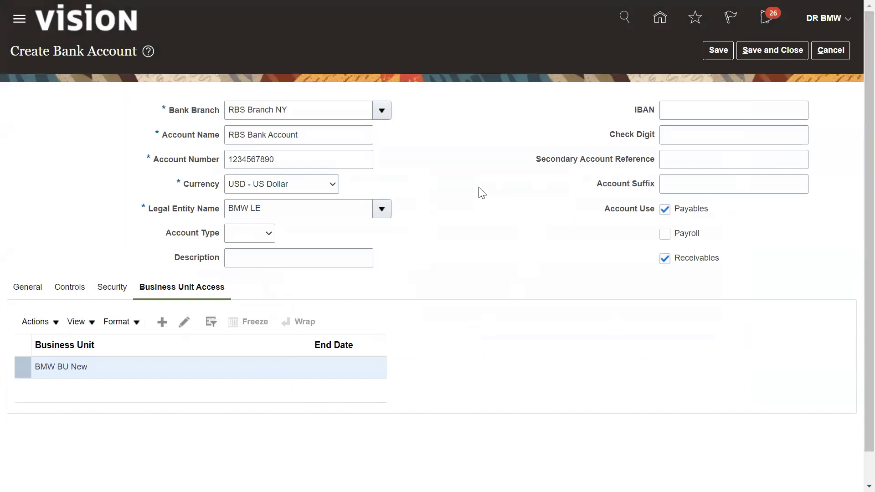
Save and close RBS Bank Account and acknowledge the saved-changes message
left_click(751, 52)
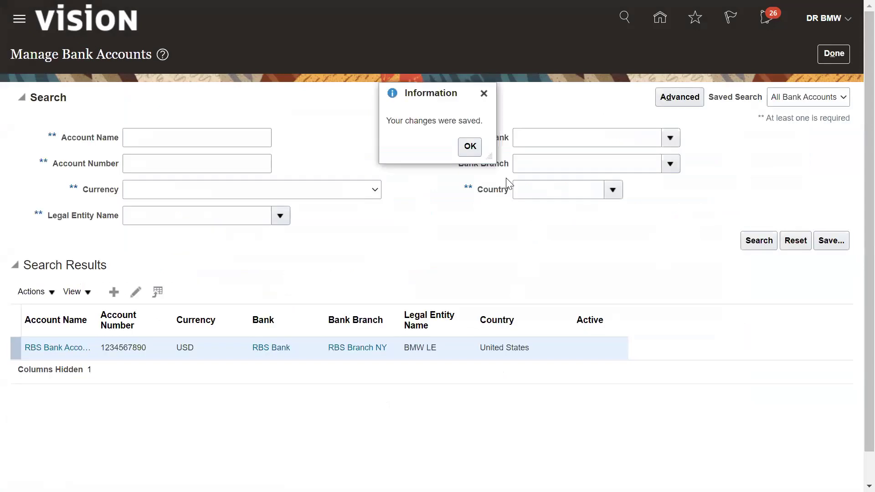
left_click(467, 147)
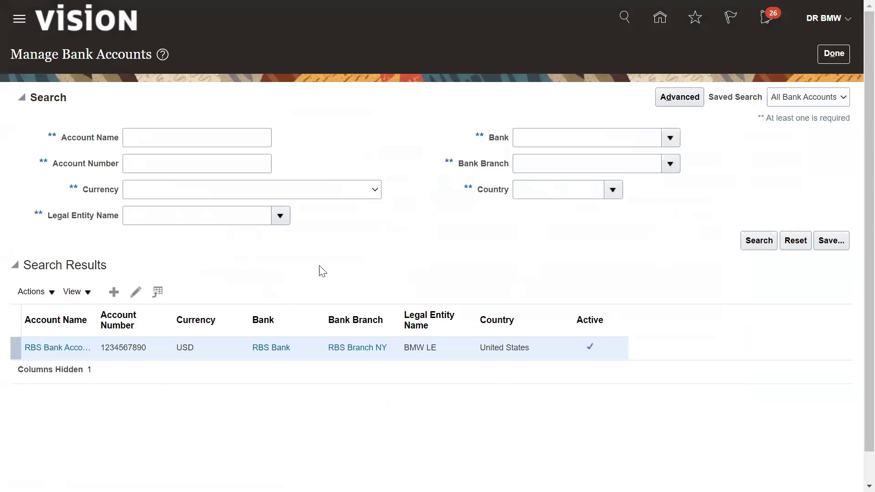